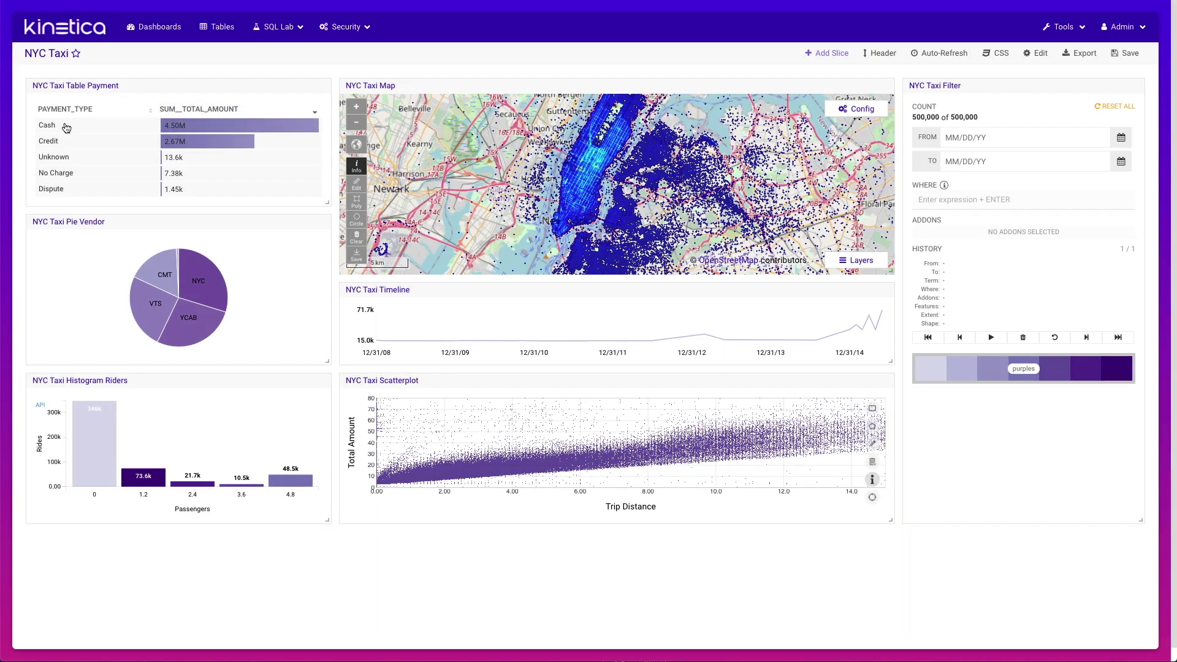
Filter the NYC Taxi dashboard to the Cash payment type and remove that filter again
left_click(67, 127)
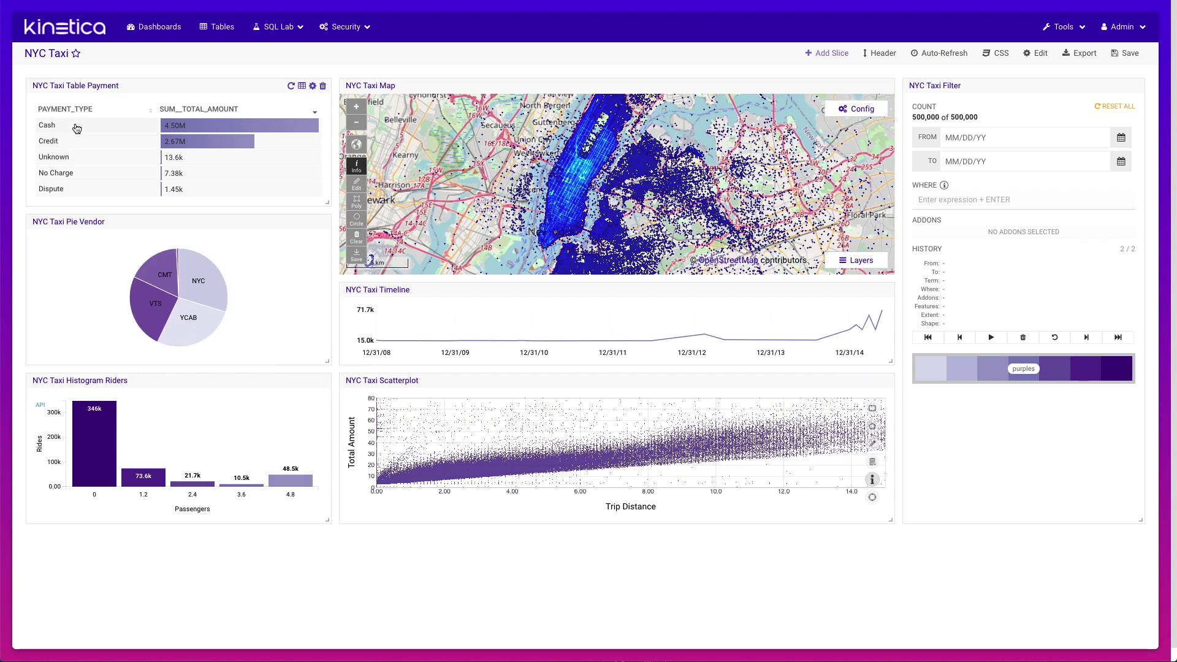
left_click(77, 127)
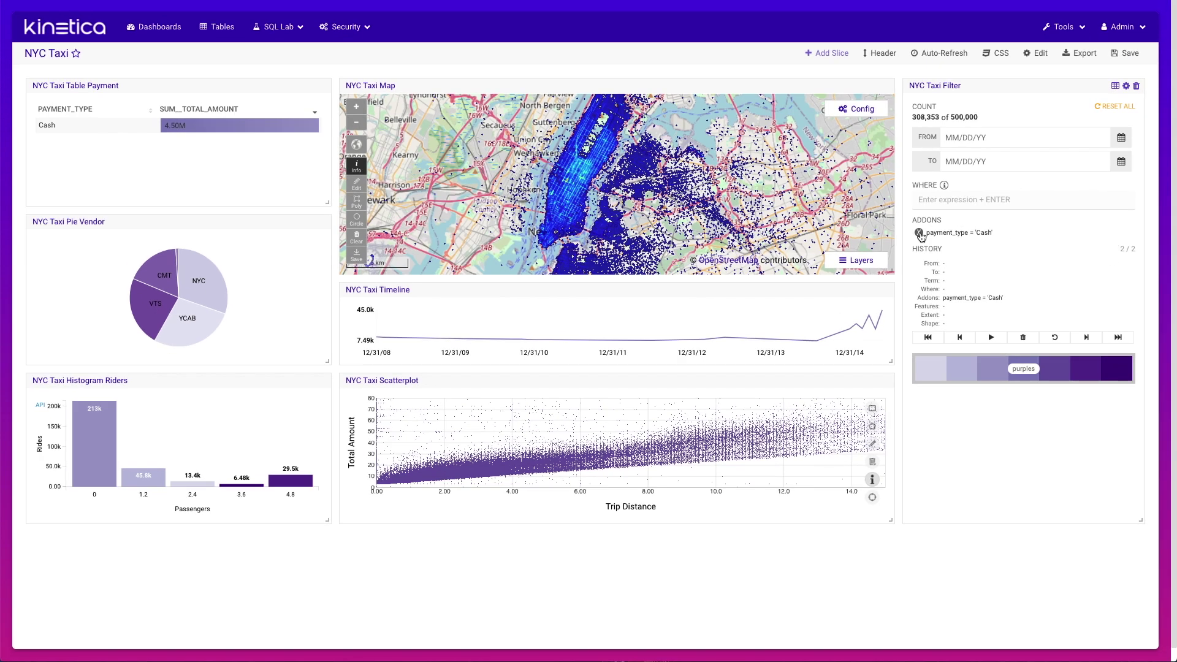
left_click(918, 232)
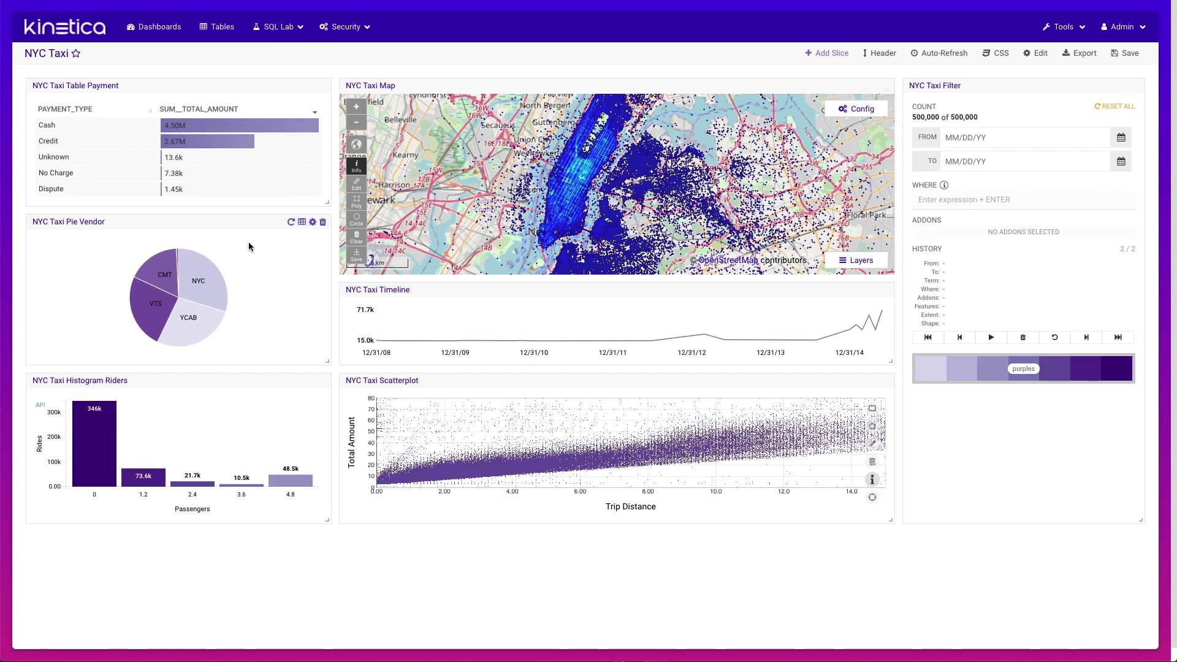
Filter the dashboard by a four-sided polygon drawn over part of Manhattan on the map, and reset all filters
left_click(356, 201)
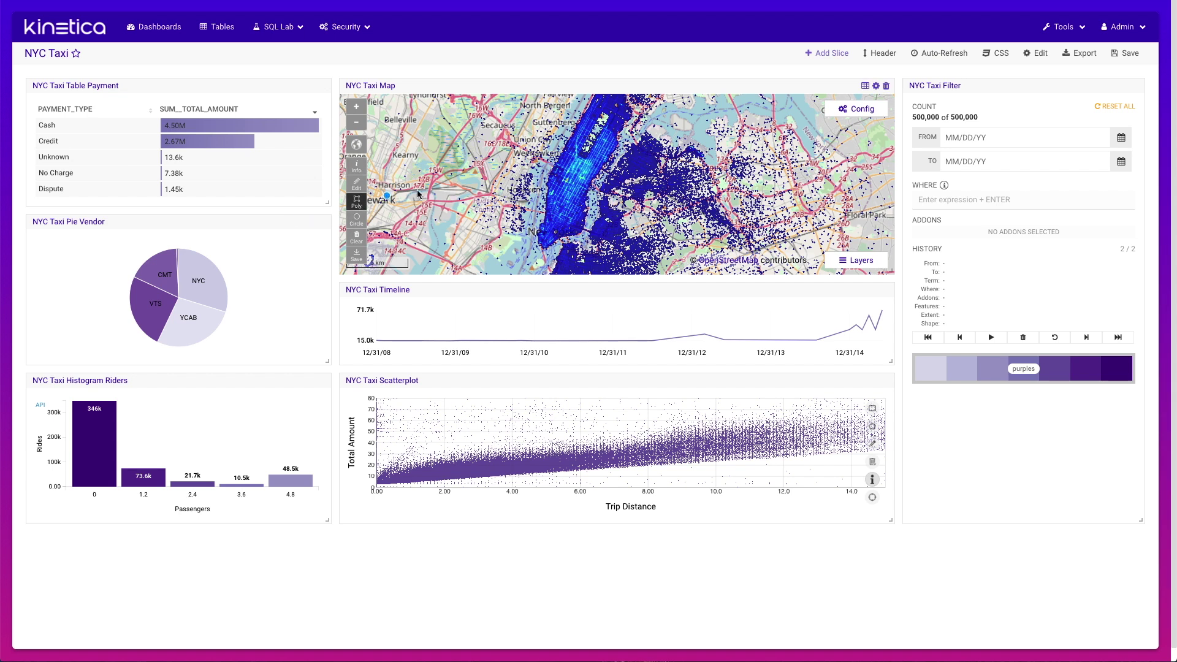
left_click(556, 170)
left_click(539, 199)
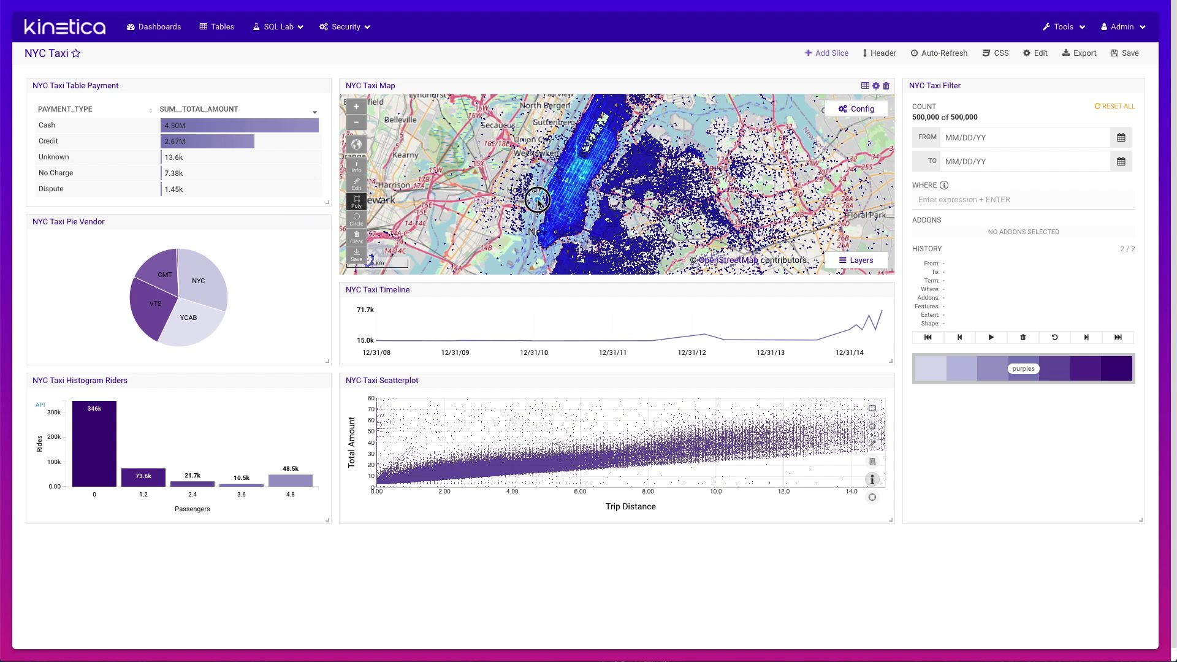
left_click(585, 211)
left_click(596, 188)
left_click(556, 169)
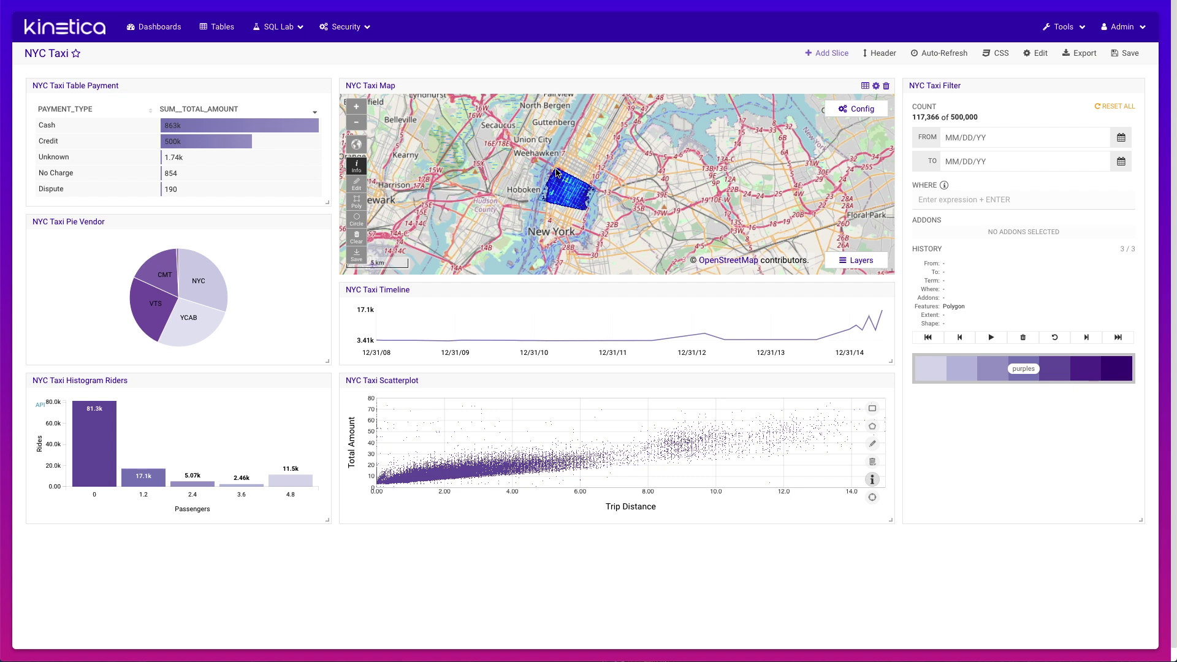
left_click(1110, 107)
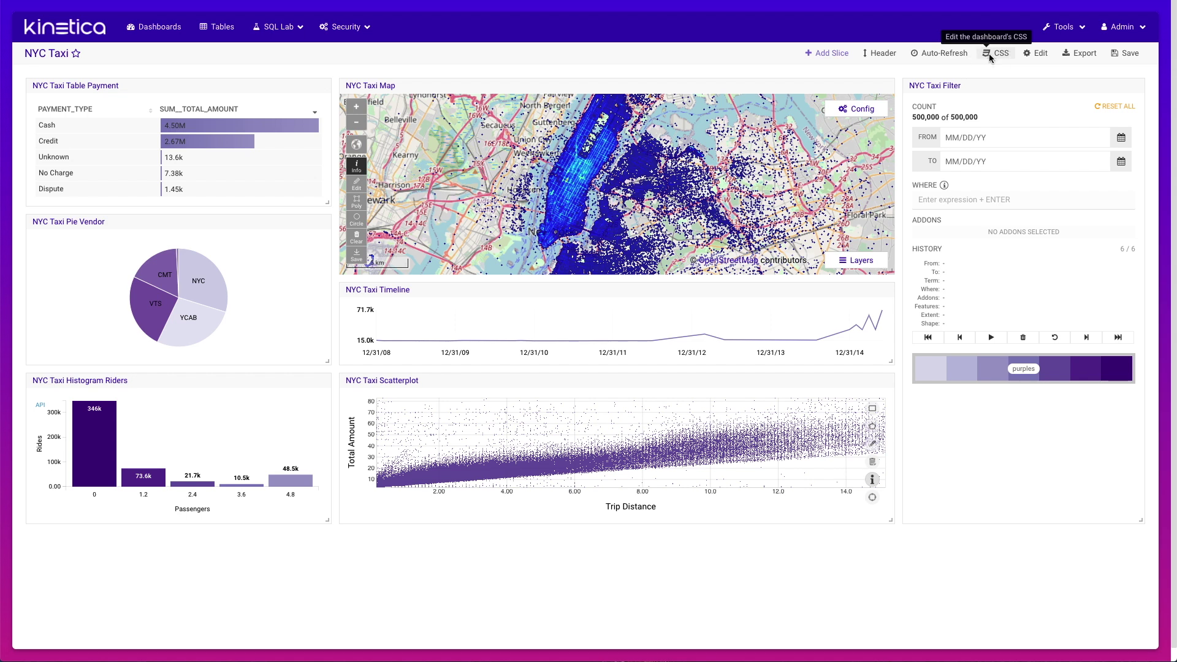
Apply the Dark Theme CSS template to the NYC Taxi dashboard
left_click(989, 55)
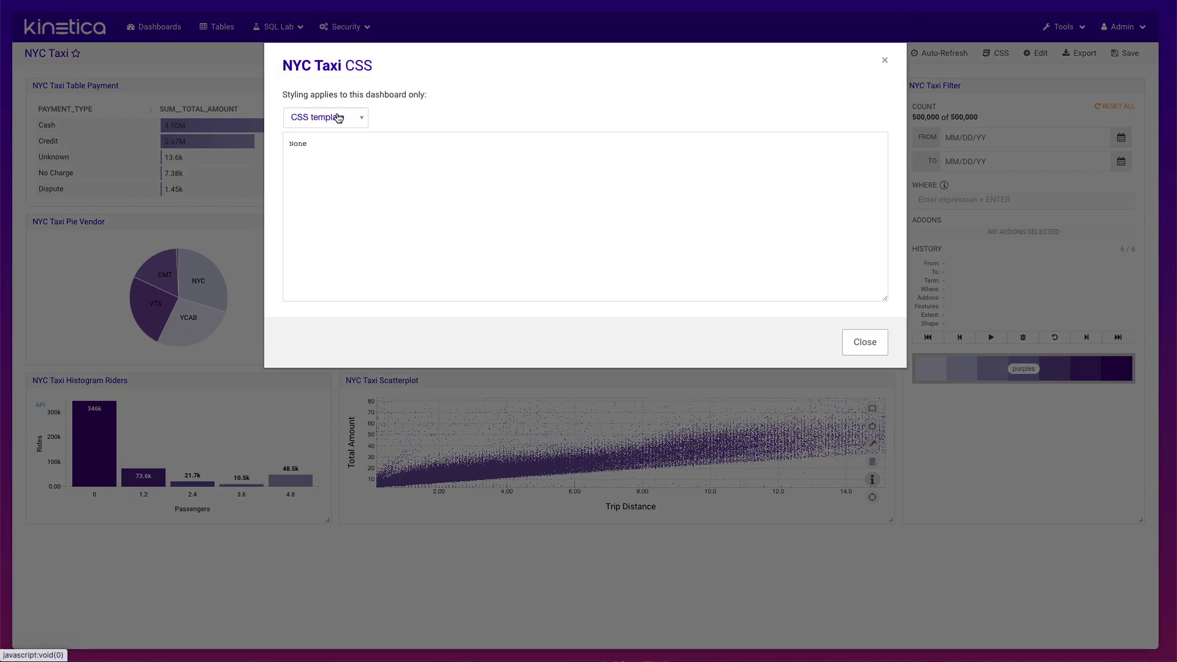
left_click(337, 116)
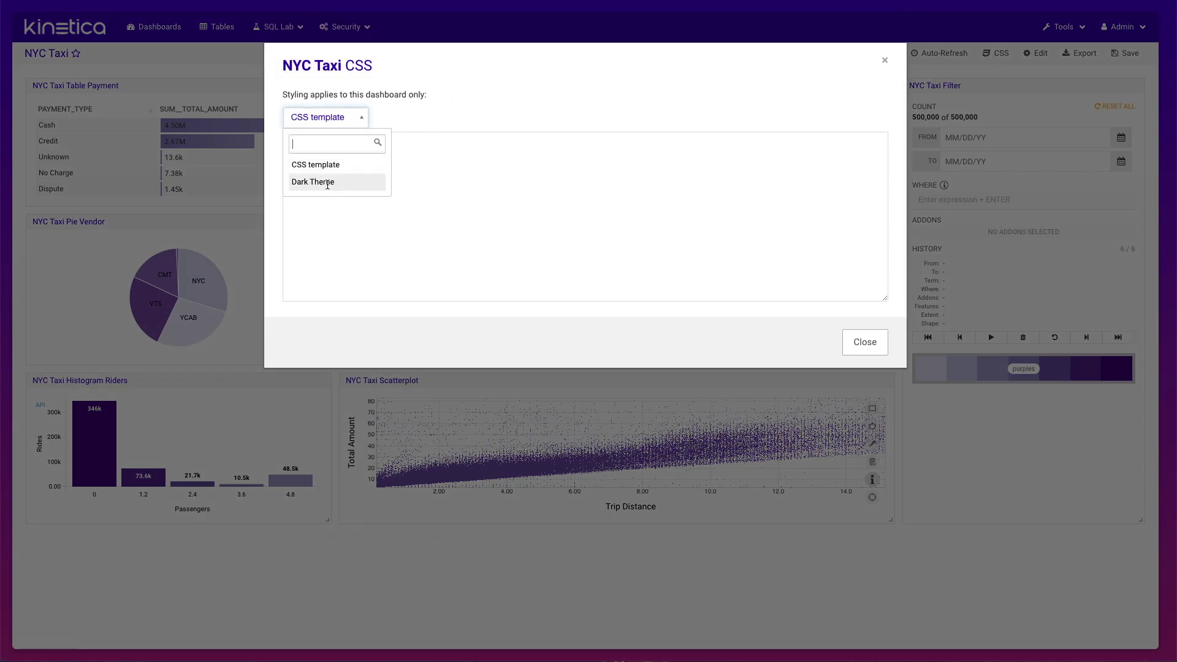
left_click(328, 184)
left_click(864, 343)
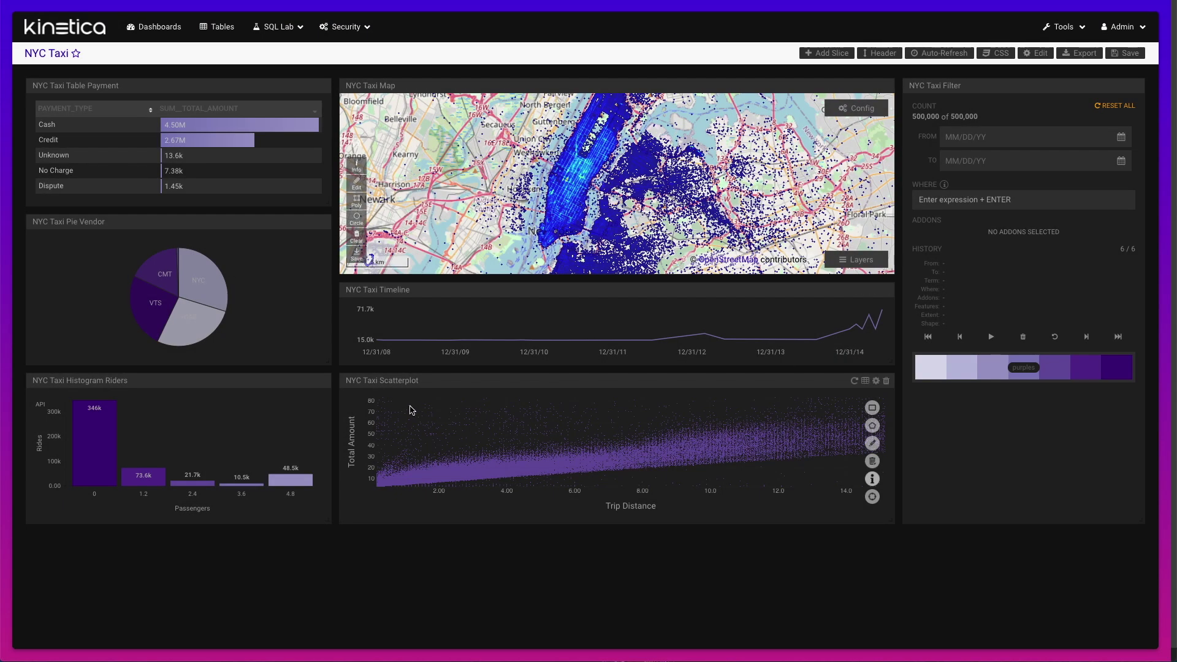
Try resizing the pie vendor slice and move the NYC Taxi Timeline slice below the scatterplot
left_click(323, 349)
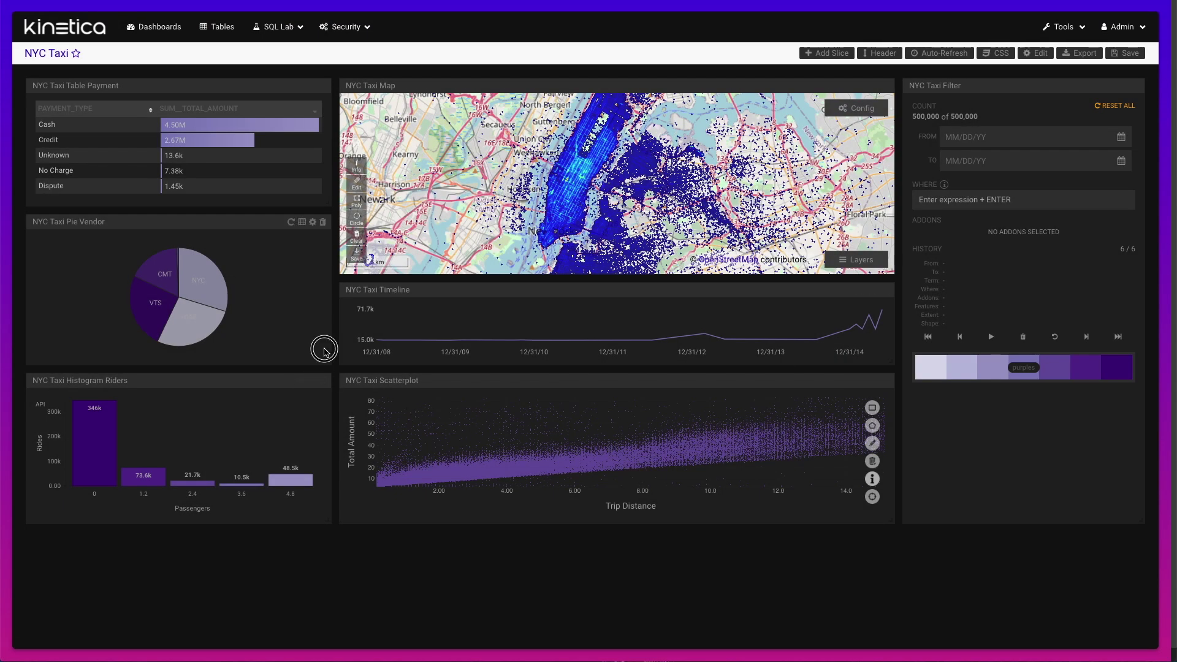
mouse_move(329, 364)
left_mouse_down()
mouse_move(447, 433)
mouse_move(727, 433)
mouse_move(288, 362)
mouse_move(332, 364)
left_mouse_up()
left_click_drag(441, 290, 442, 476)
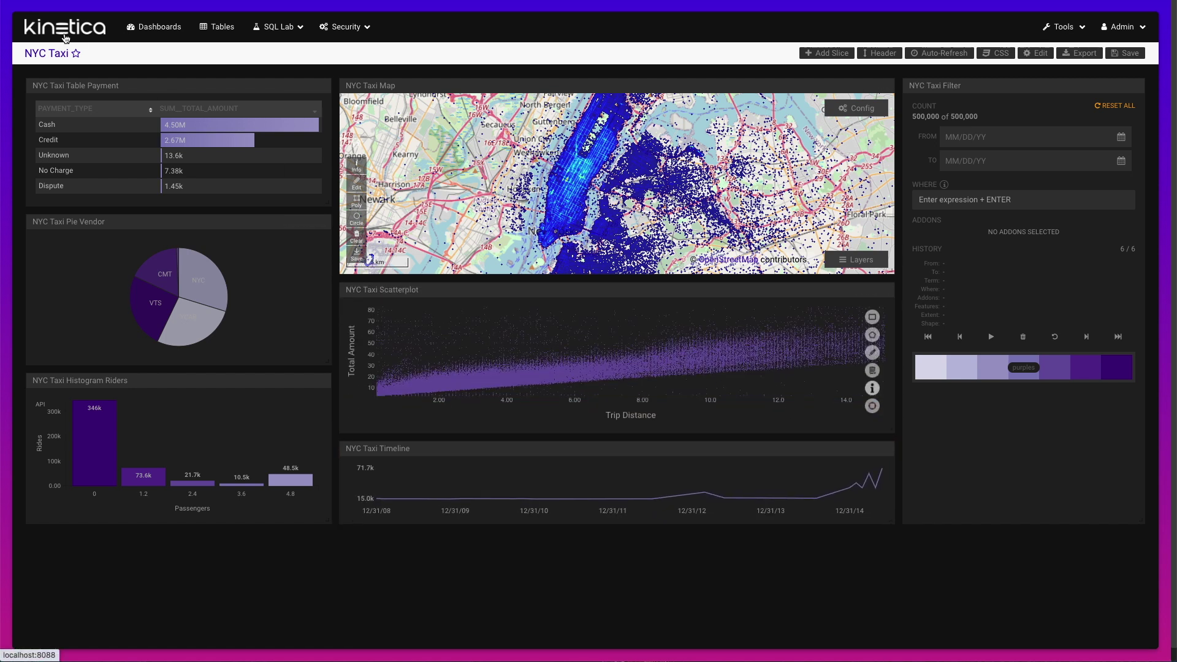
Reopen the NYC Taxi dashboard from the home page and apply the Dark Theme CSS template to it
left_click(66, 38)
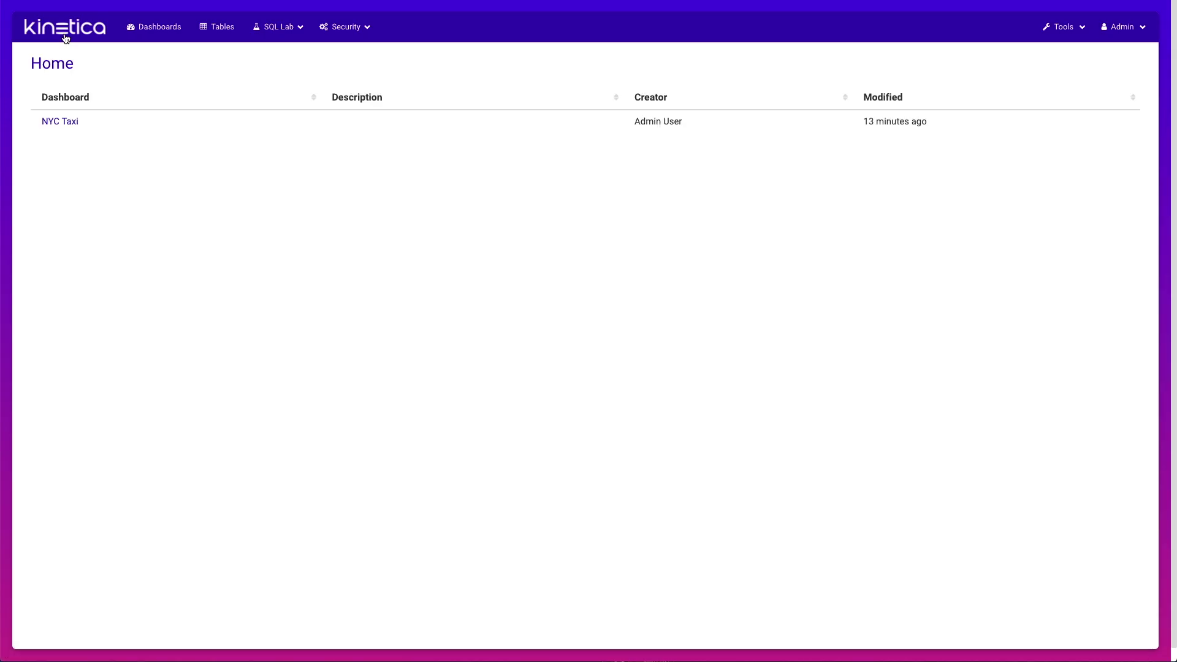
left_click(64, 121)
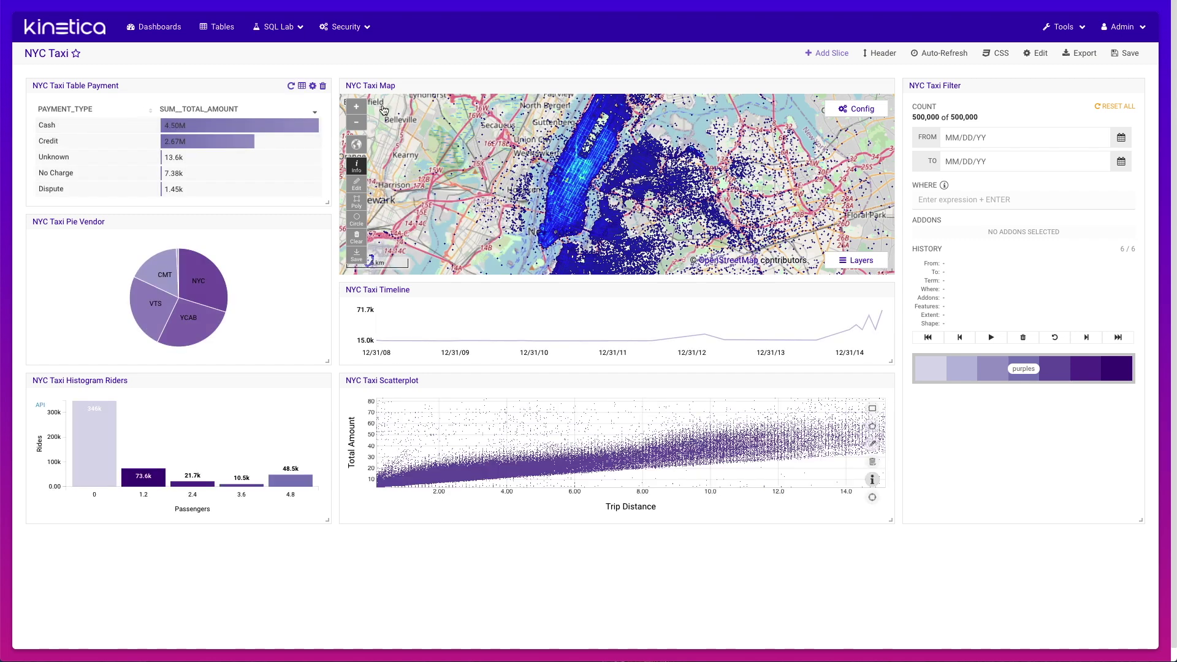
left_click(1008, 58)
left_click(310, 120)
left_click(315, 181)
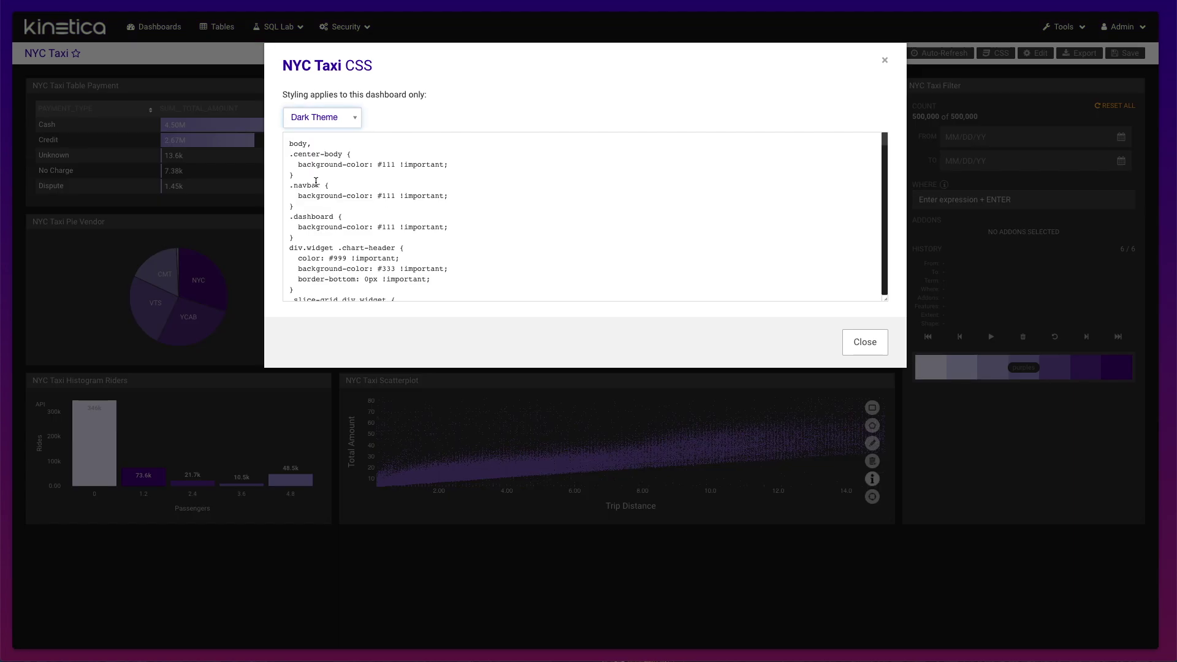
left_click(866, 341)
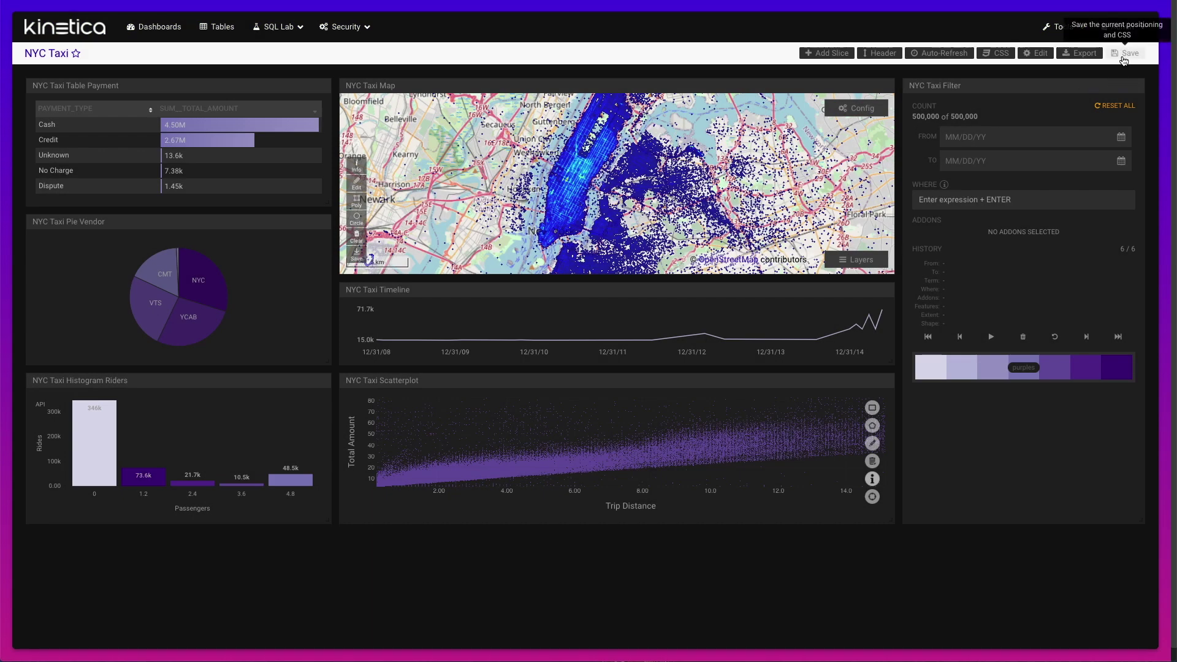
Save the NYC Taxi dashboard's styling and reopen the dashboard from the home page
left_click(1123, 56)
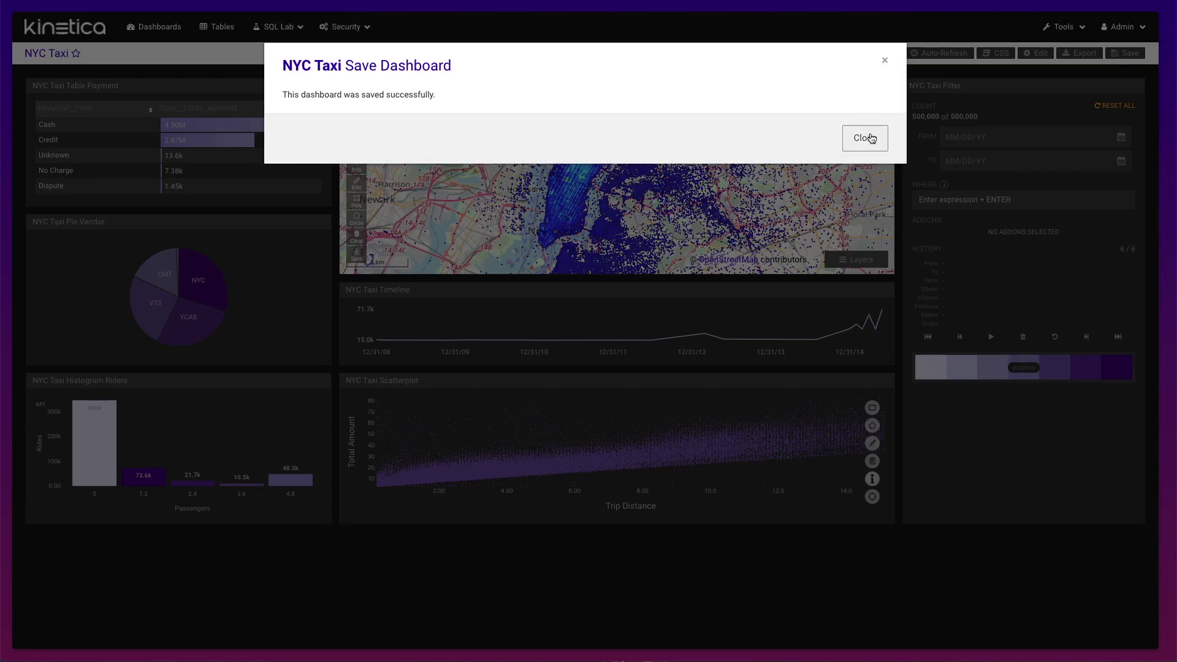
left_click(864, 138)
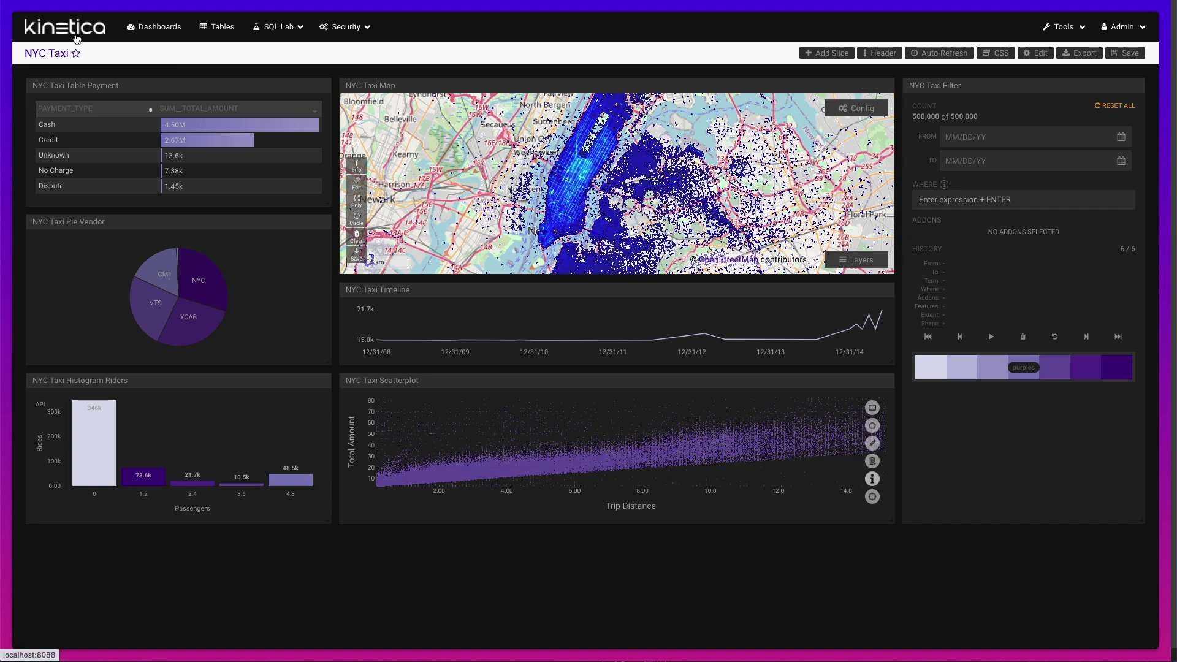
left_click(76, 37)
left_click(66, 126)
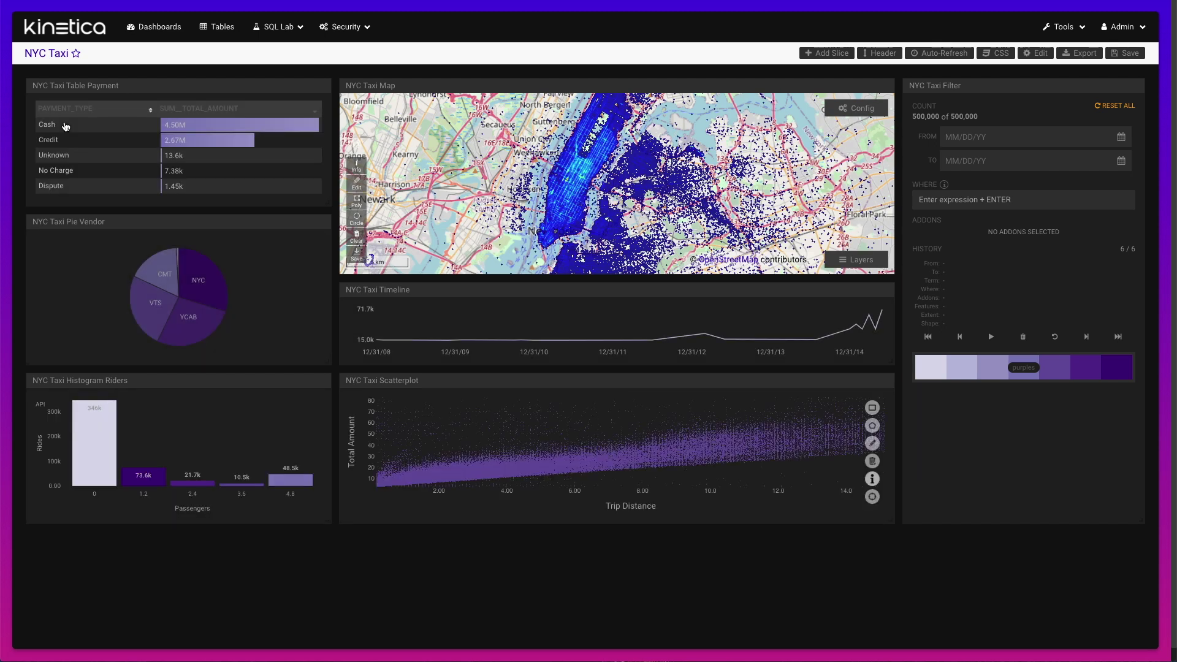
Cycle through the color schemes in the NYC Taxi Filter slice and set the scheme to greys
scroll(978, 366, "down", 1)
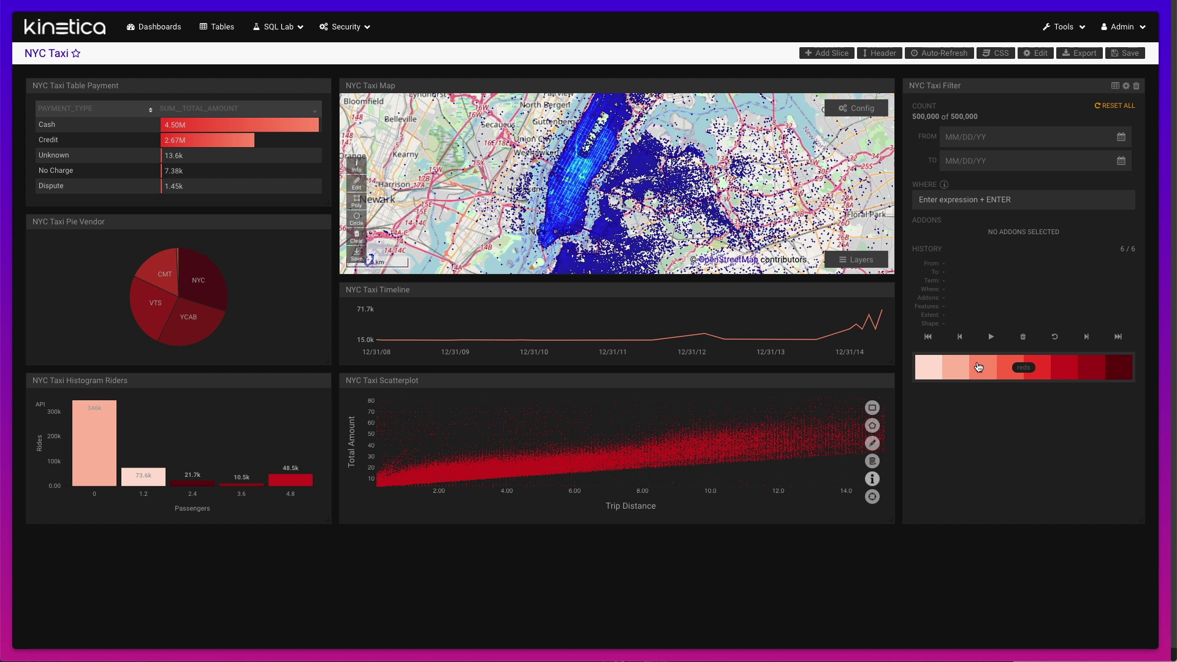
scroll(979, 365, "down", 1)
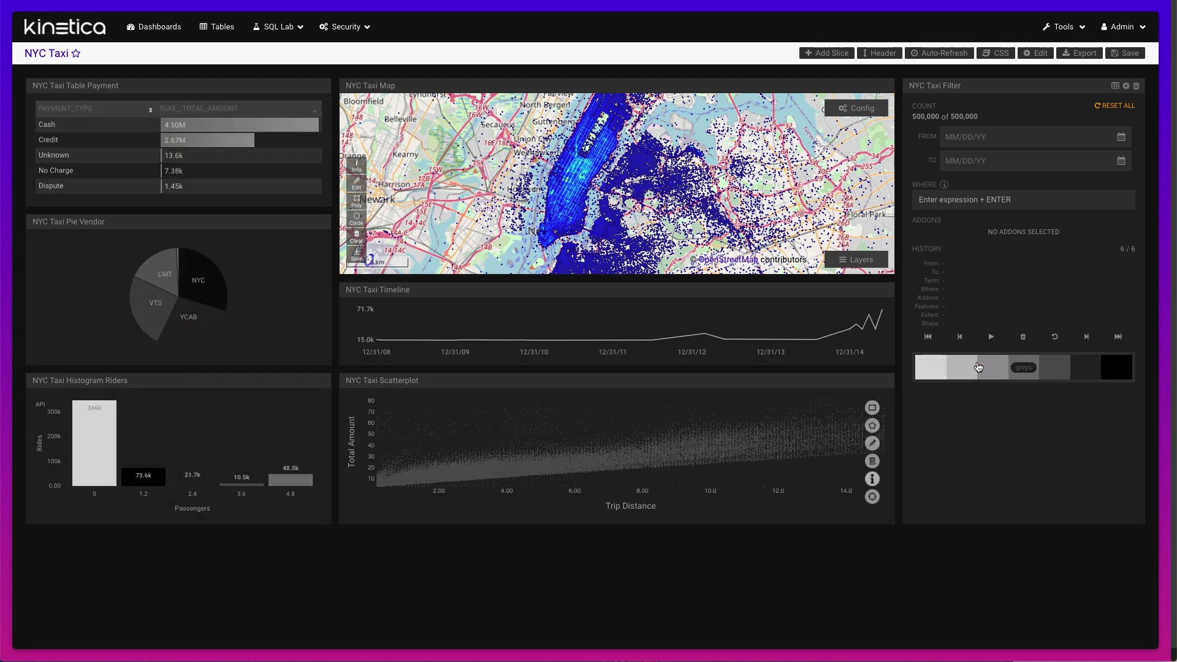
scroll(978, 366, "up", 2)
scroll(978, 367, "down", 2)
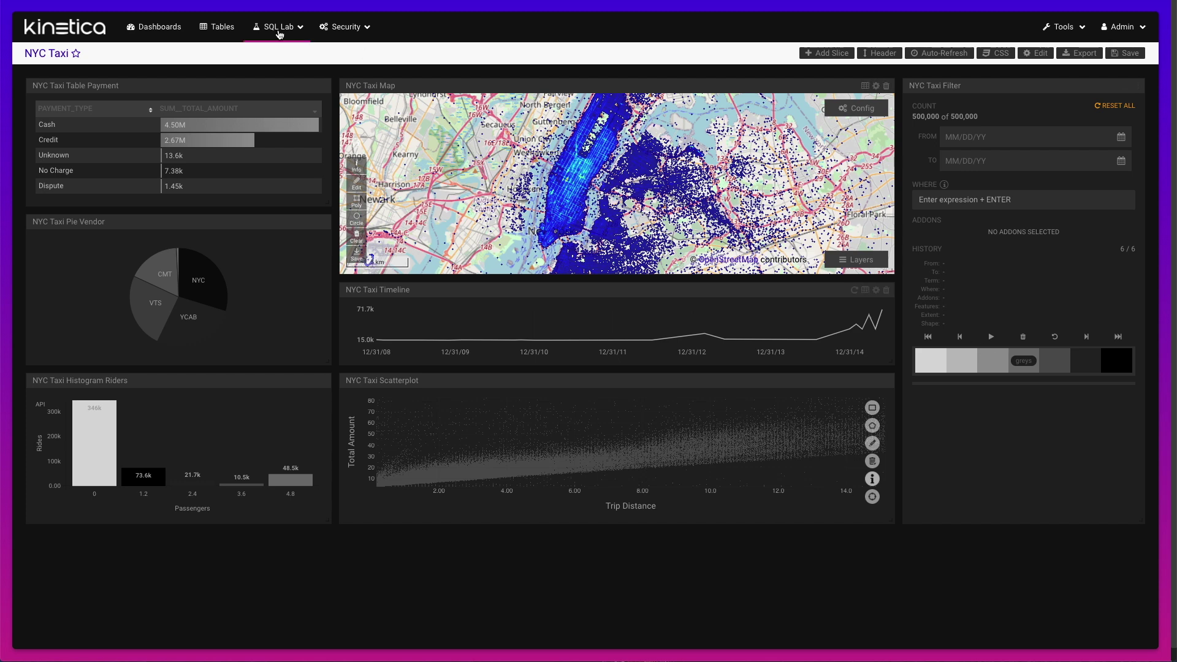
Start a new dashboard from the dashboards list and title it "Demo dashboard"
left_click(73, 35)
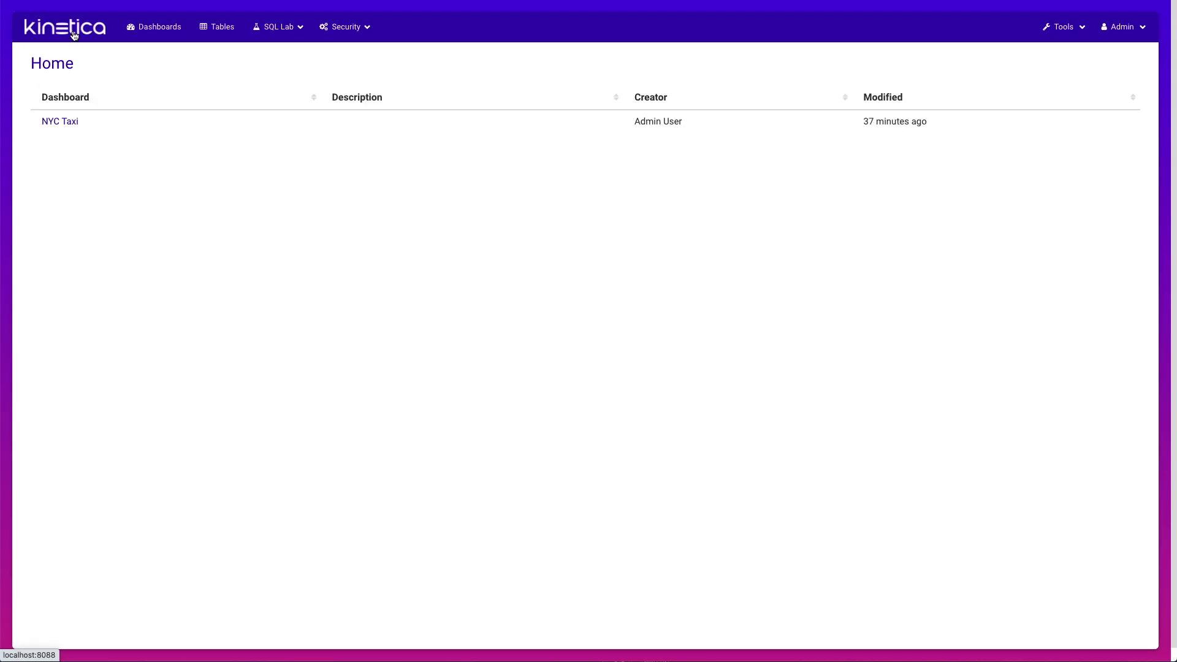
left_click(132, 28)
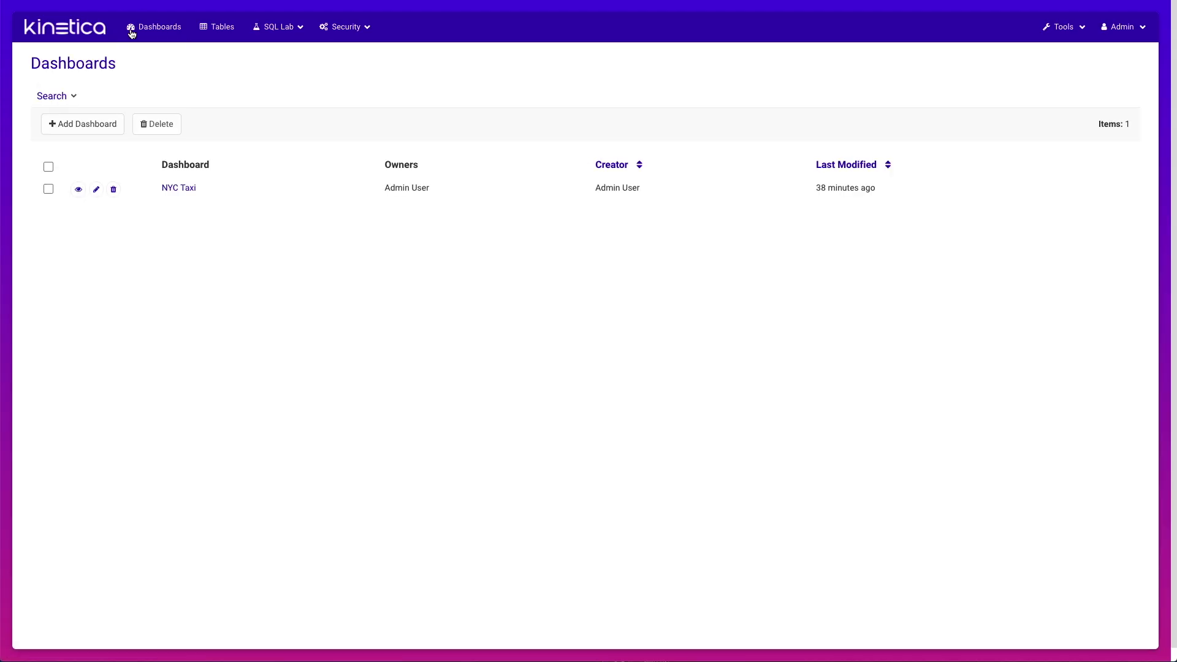
left_click(84, 130)
left_click(259, 112)
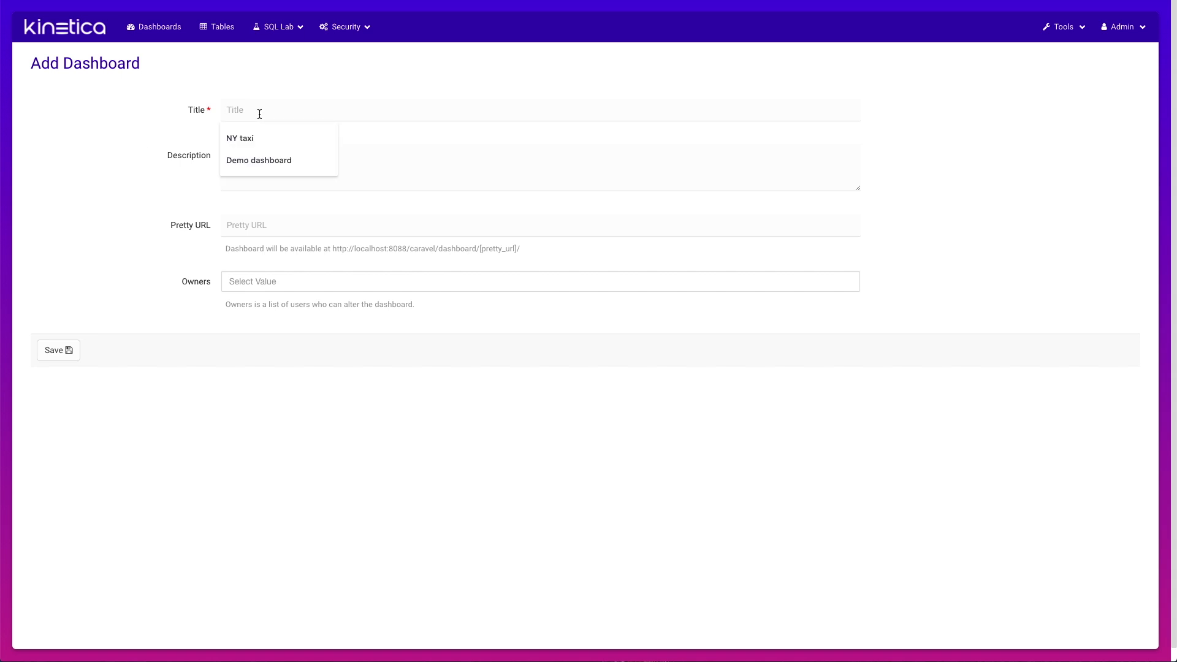
type("Demo")
key("BackSpace")
key("BackSpace")
key("BackSpace")
key("Down")
key("Return")
Enter "Just a demo" as the new dashboard's description and save the dashboard
left_click(275, 147)
type("Just a demo")
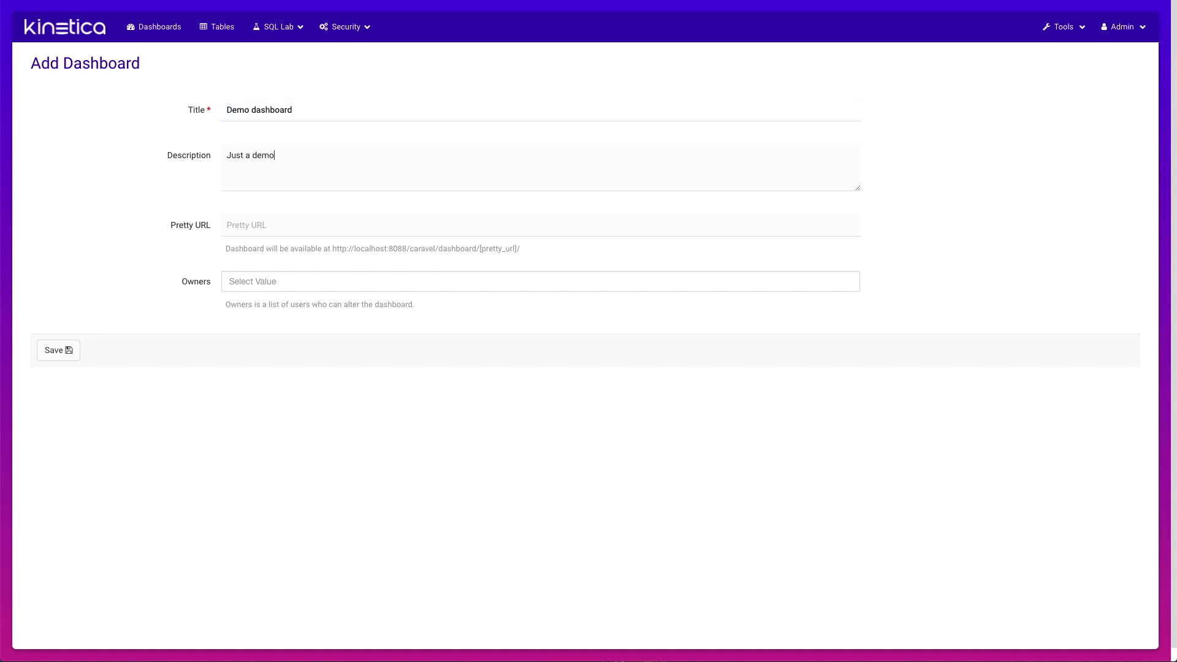
left_click(47, 350)
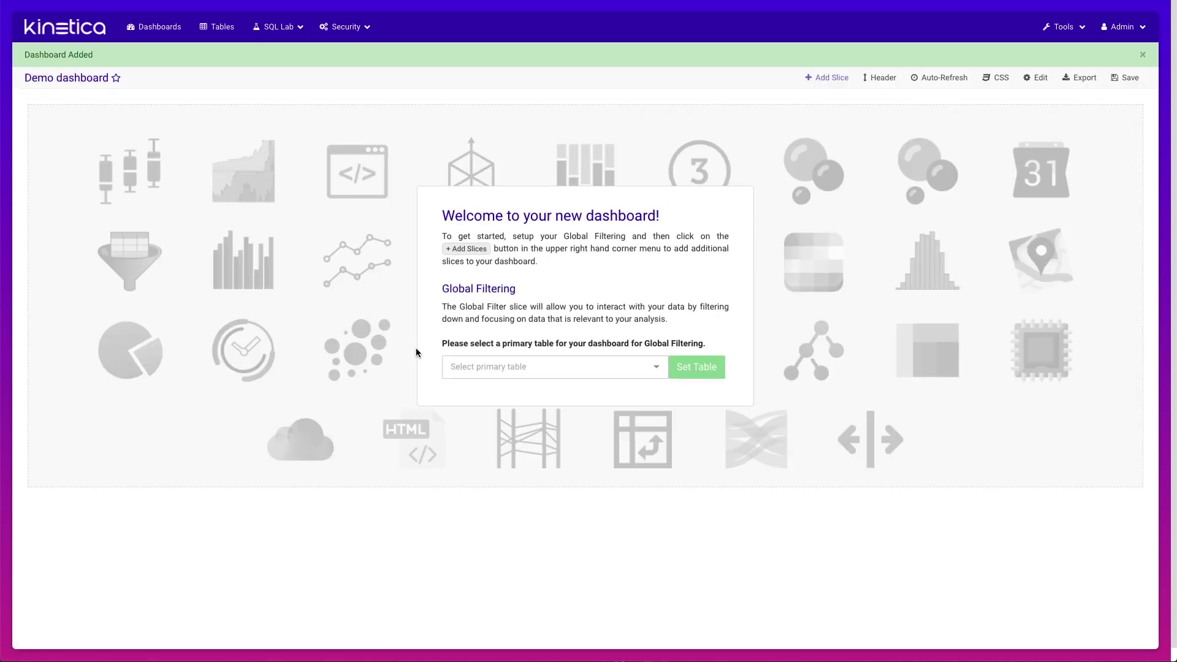
Set demo.nyctaxi as the dashboard's primary table for global filtering
left_click(569, 362)
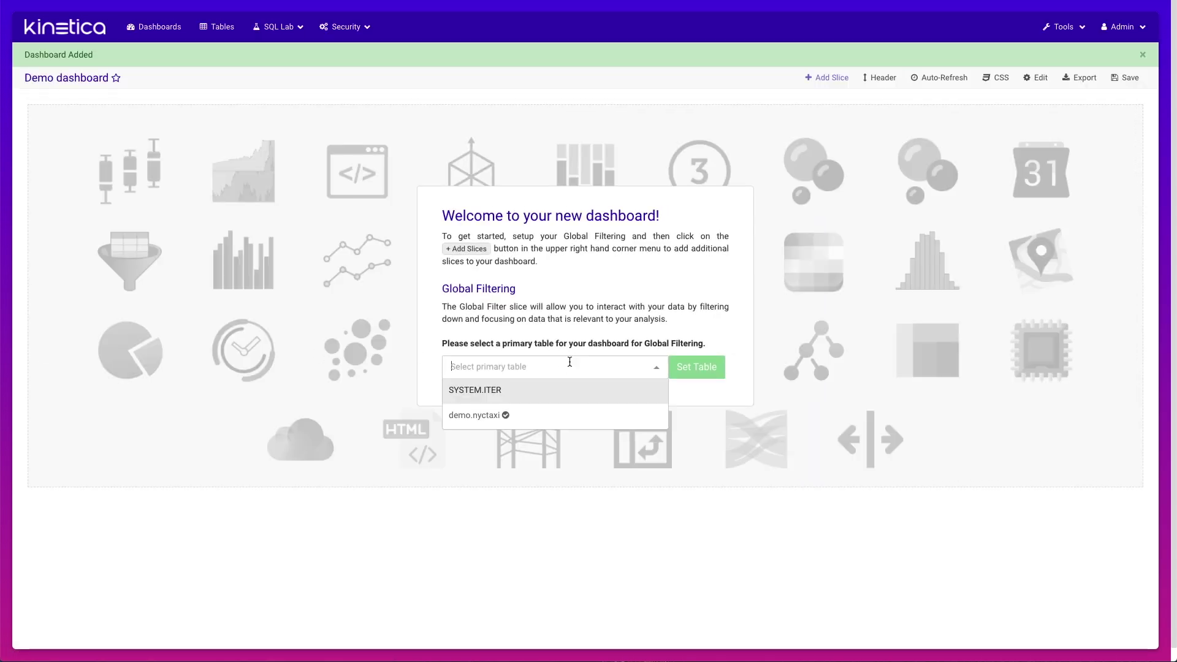
left_click(487, 415)
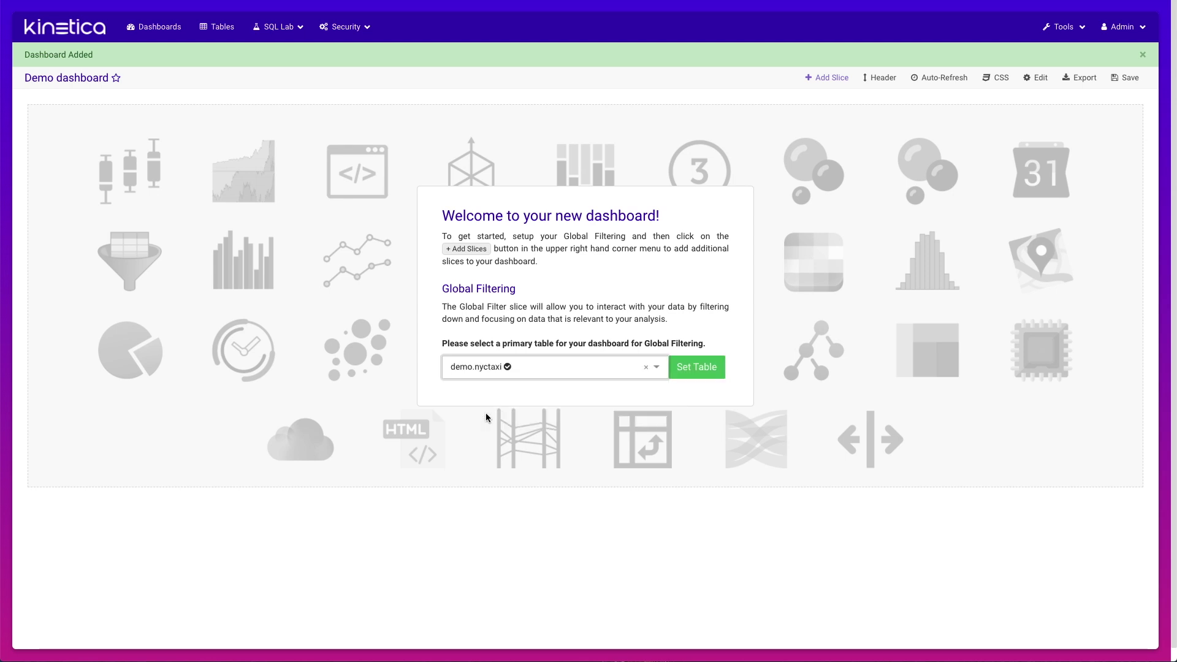
left_click(697, 374)
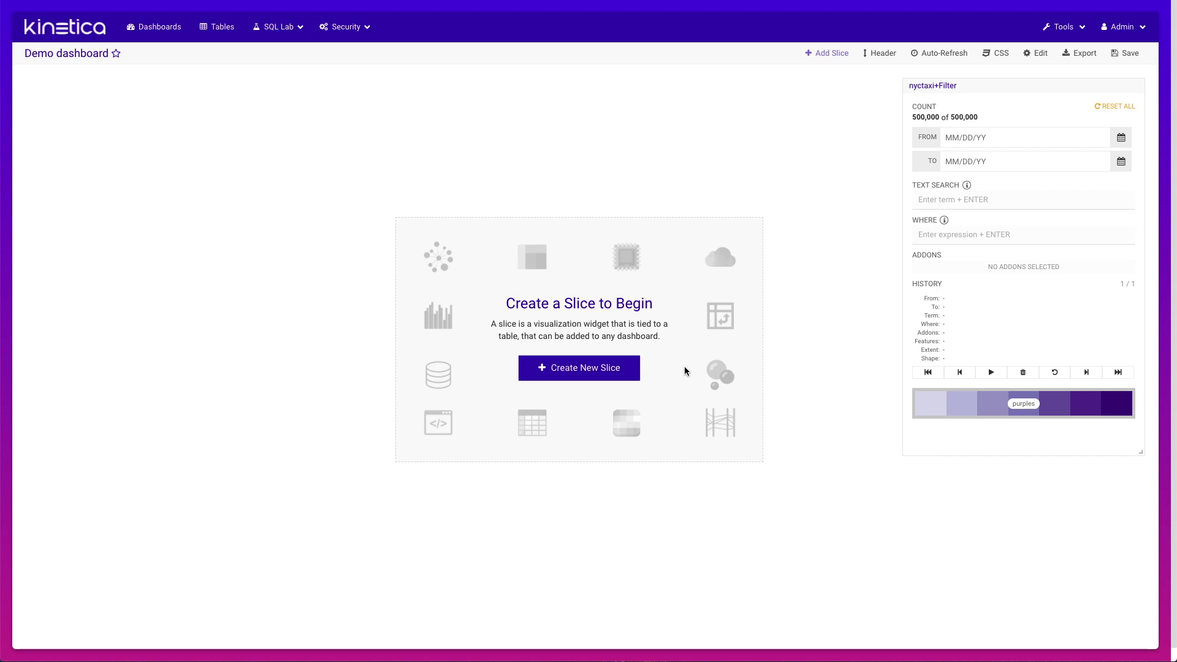
Create a new slice for Demo dashboard with Bar Chart as its visualization type
left_click(631, 371)
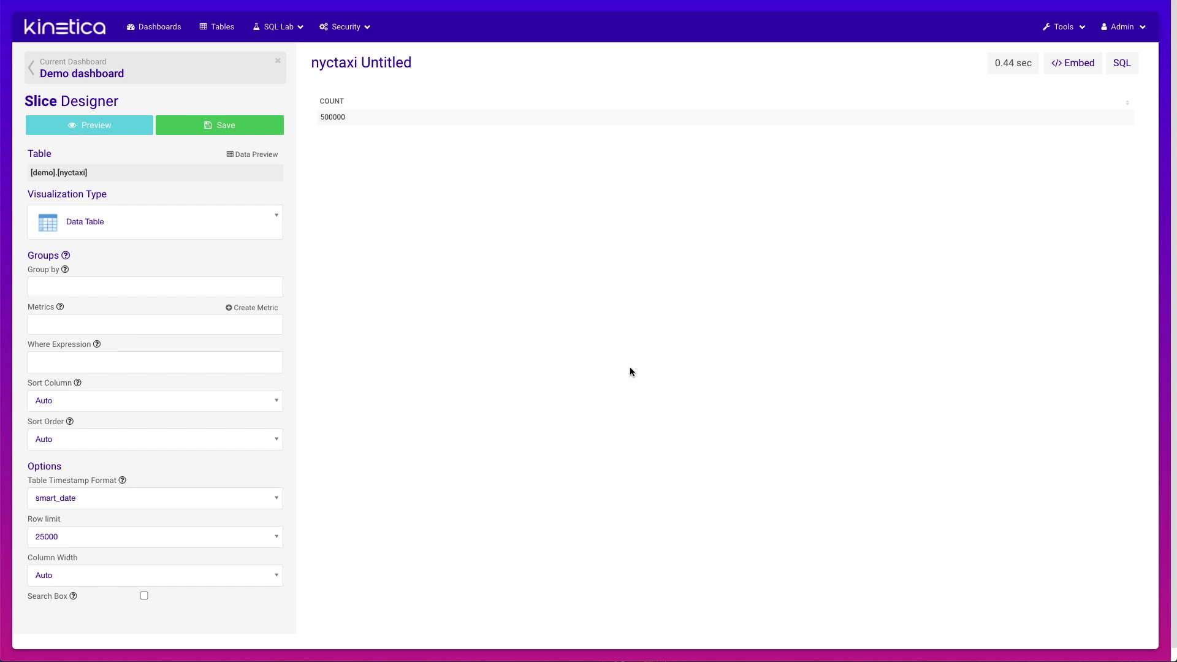
left_click(274, 228)
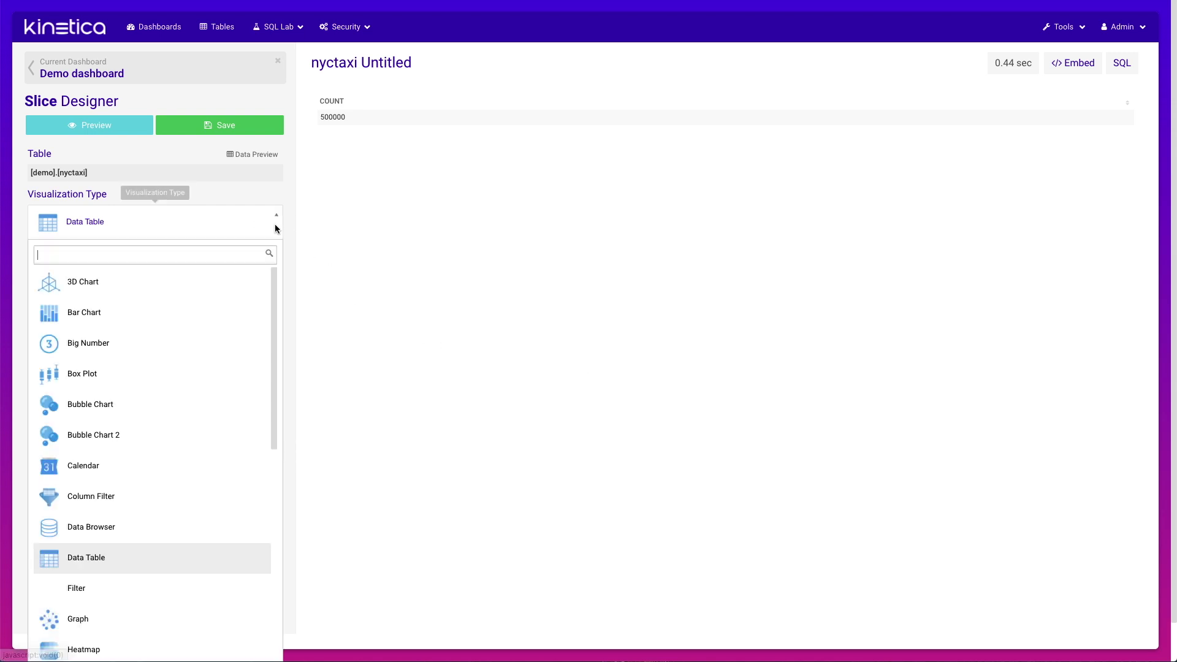
left_click(186, 318)
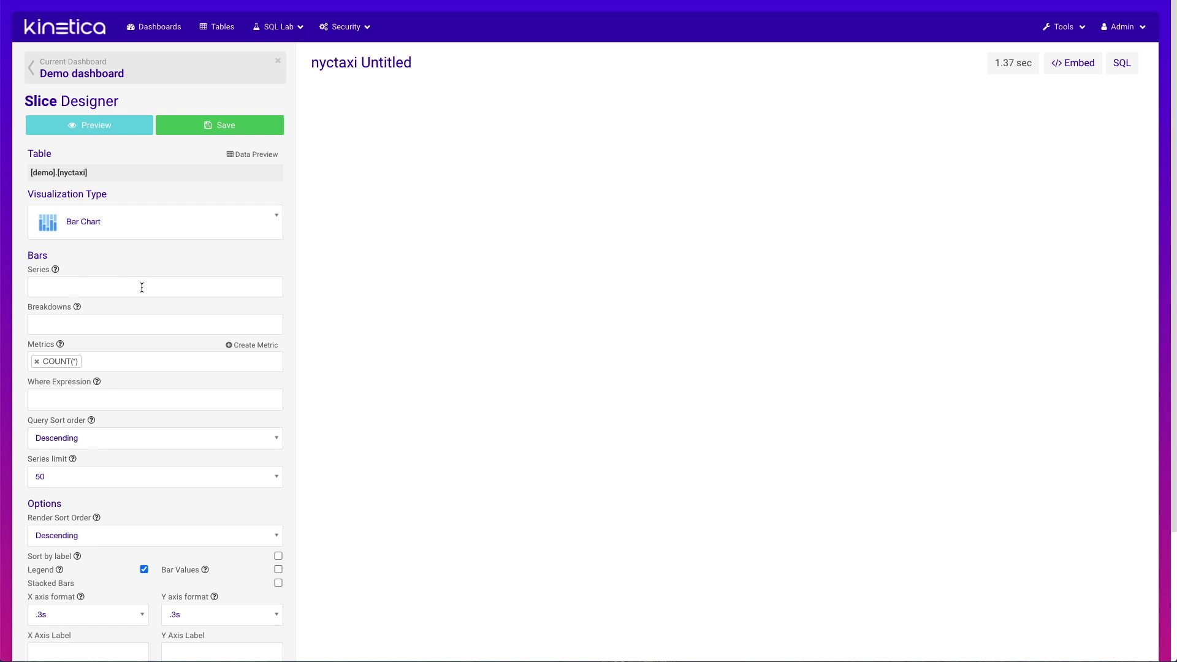
Set the bar chart's series to vendor_id and preview the chart
left_click(142, 287)
type("ven")
key("Return")
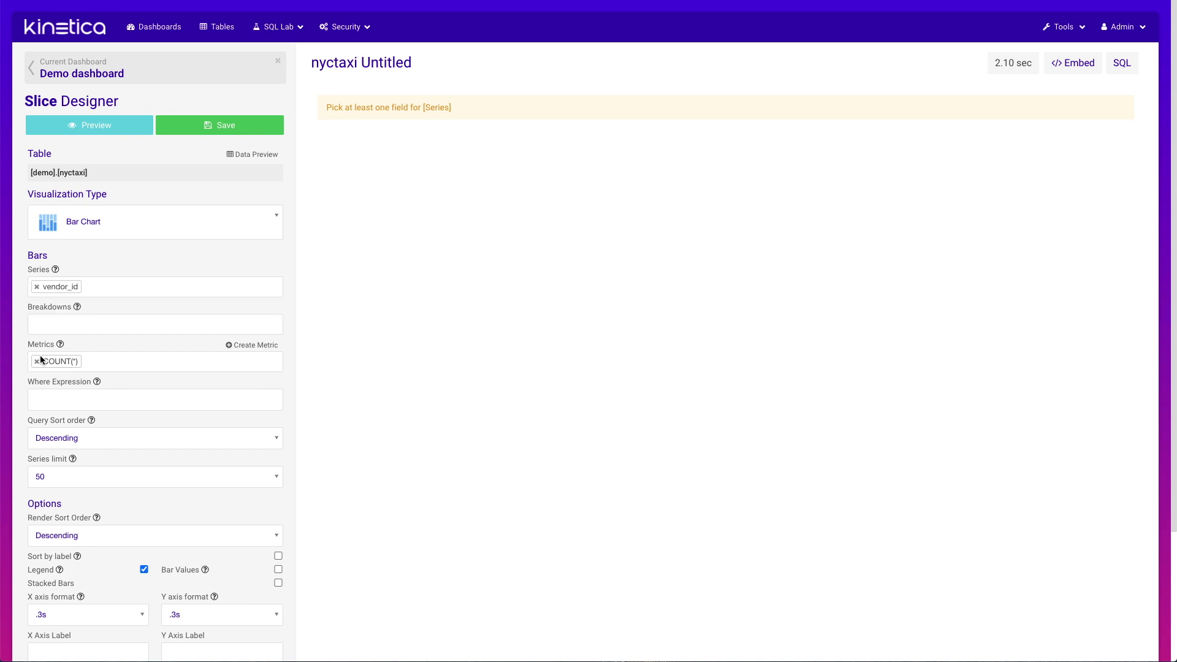
left_click(80, 130)
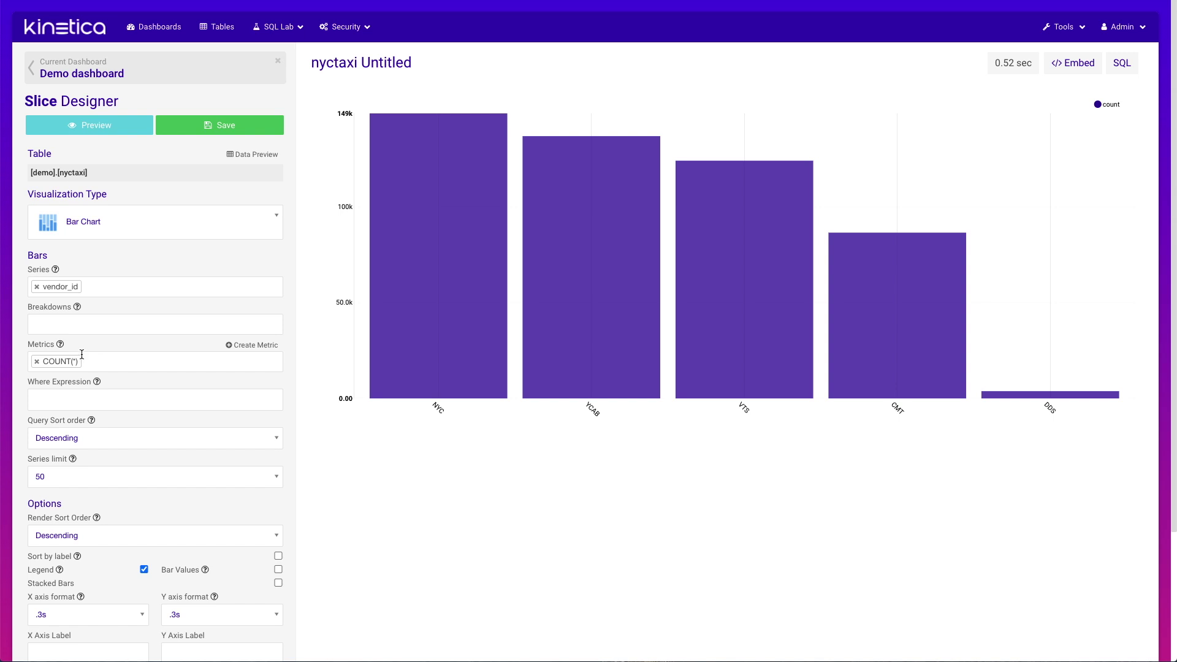
Remove the COUNT(*) metric from the bar chart and look through the available metrics
left_click(40, 360)
left_click(43, 360)
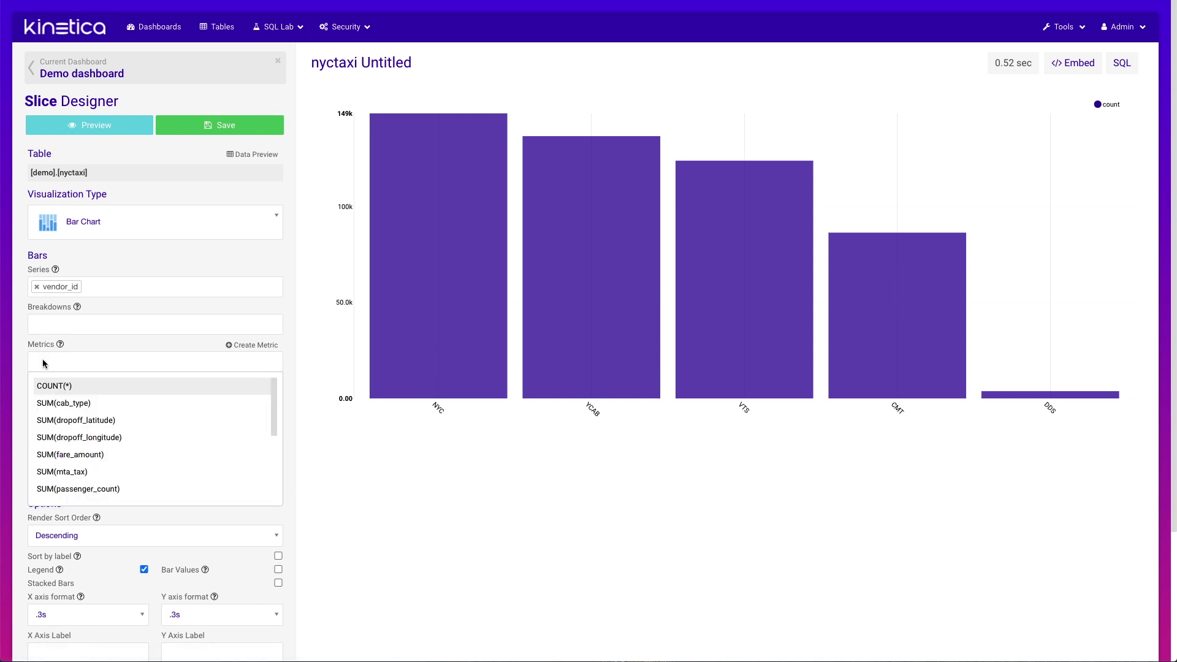
scroll(70, 423, "down", 5)
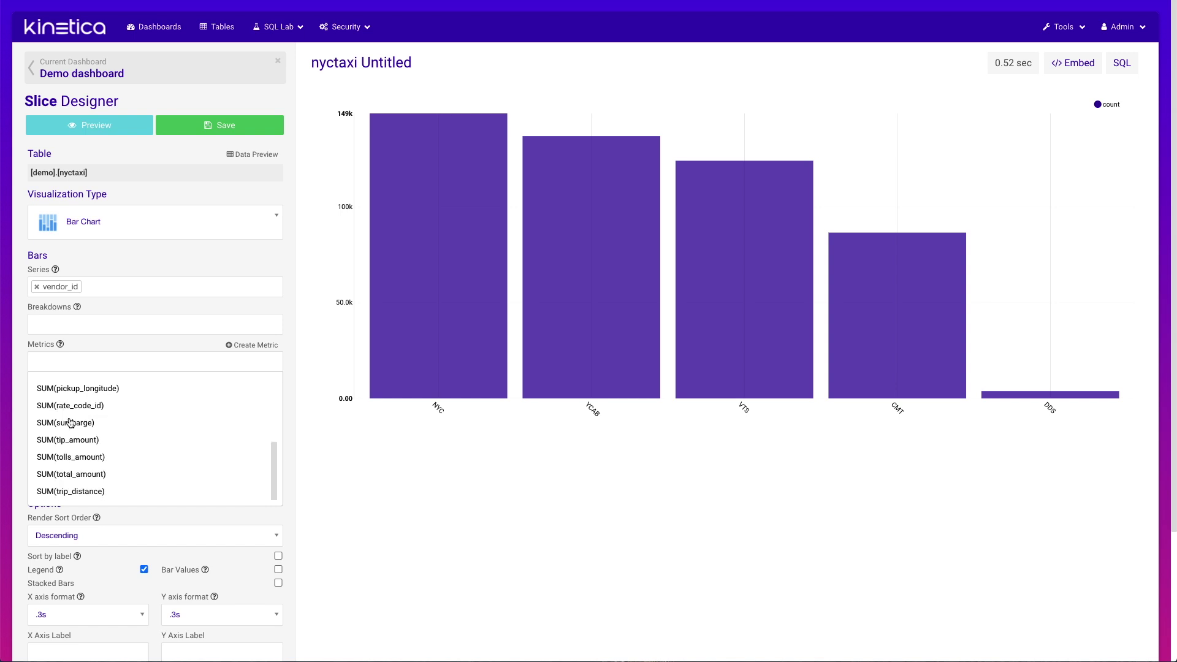
scroll(70, 422, "up", 5)
Create a metric named avg_fare with the SQL expression AVG(fare_amount) and preview the bar chart with it
left_click(238, 347)
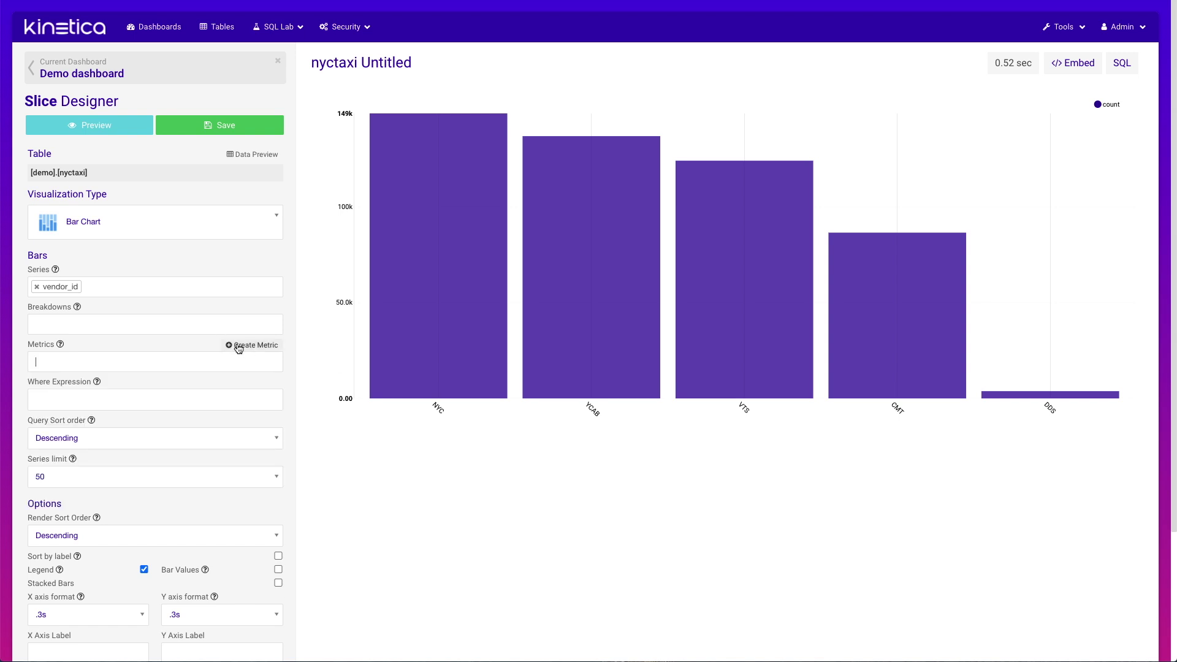
left_click(238, 347)
left_click(308, 111)
type("avg")
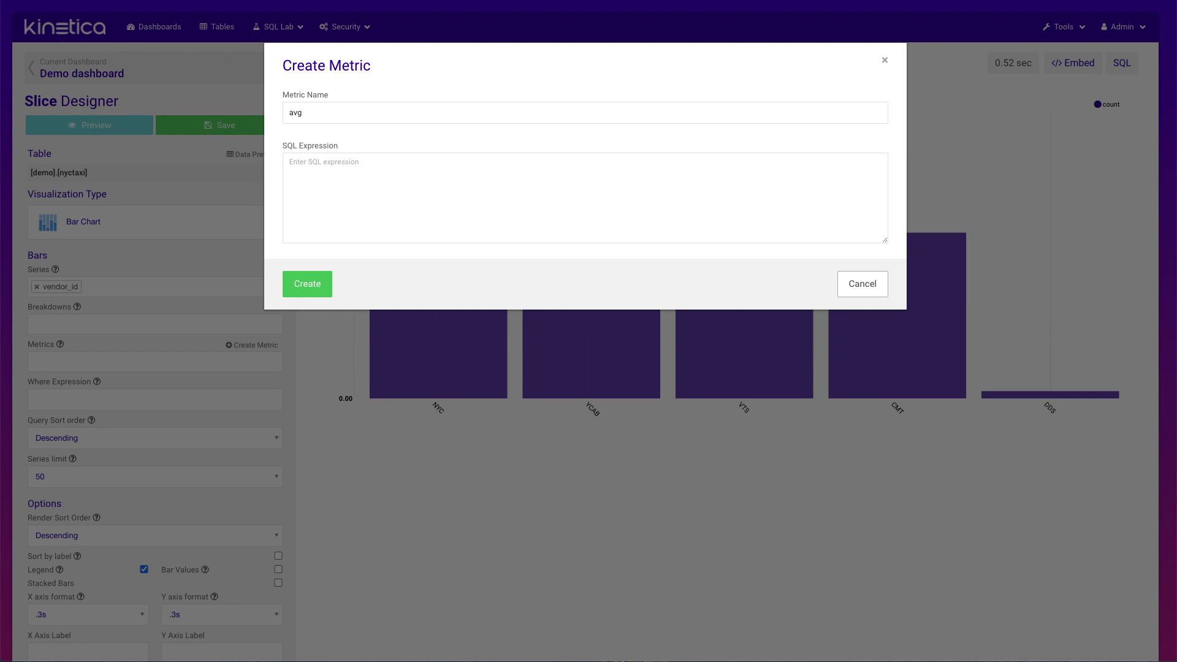
type(" f")
type("_fare")
key("Tab")
type("AVG(fare_amount)")
left_click(299, 285)
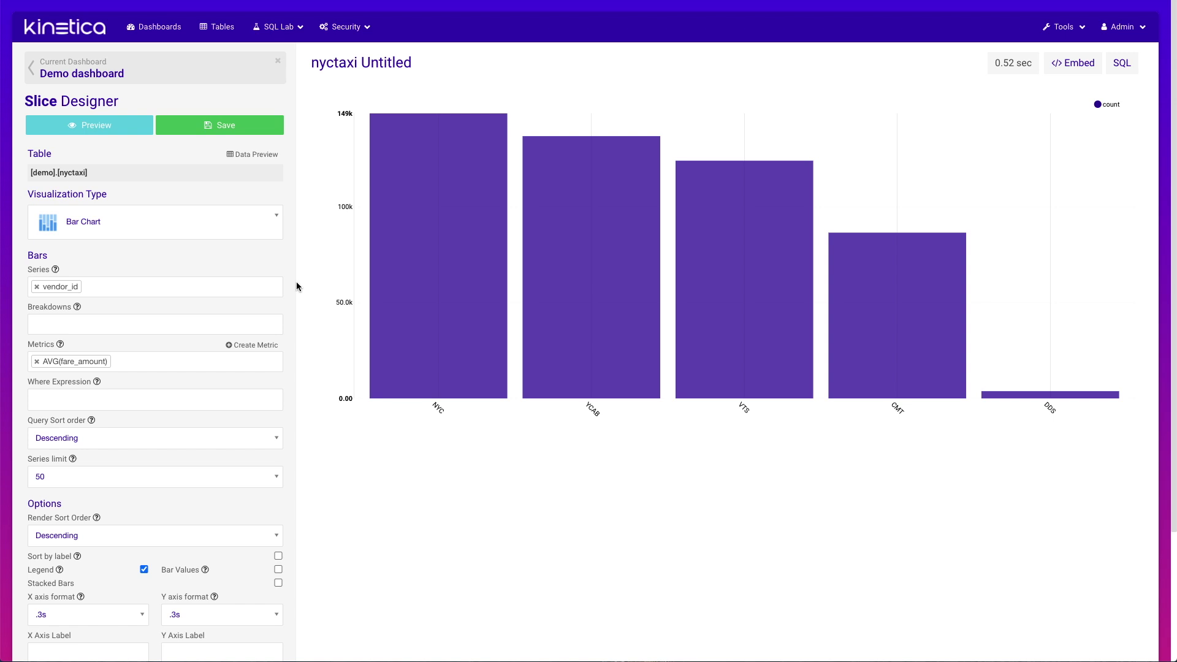
left_click(98, 130)
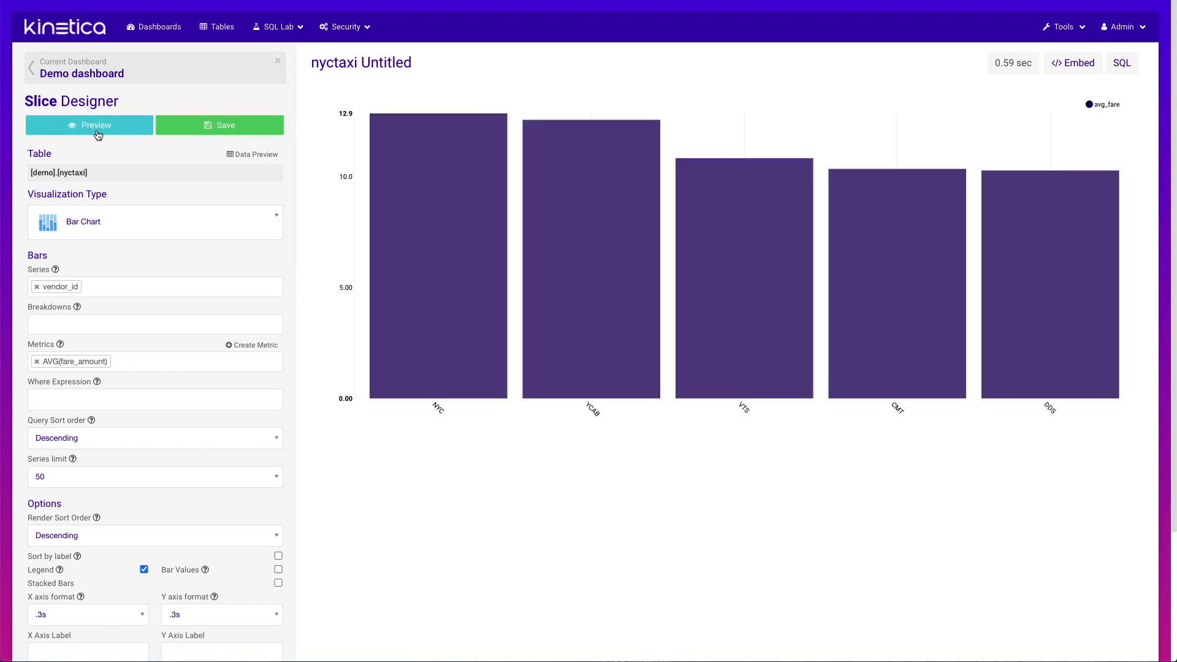
Save the slice as "avg fare" in the existing Demo dashboard and go to that dashboard
left_click(220, 126)
left_click(381, 92)
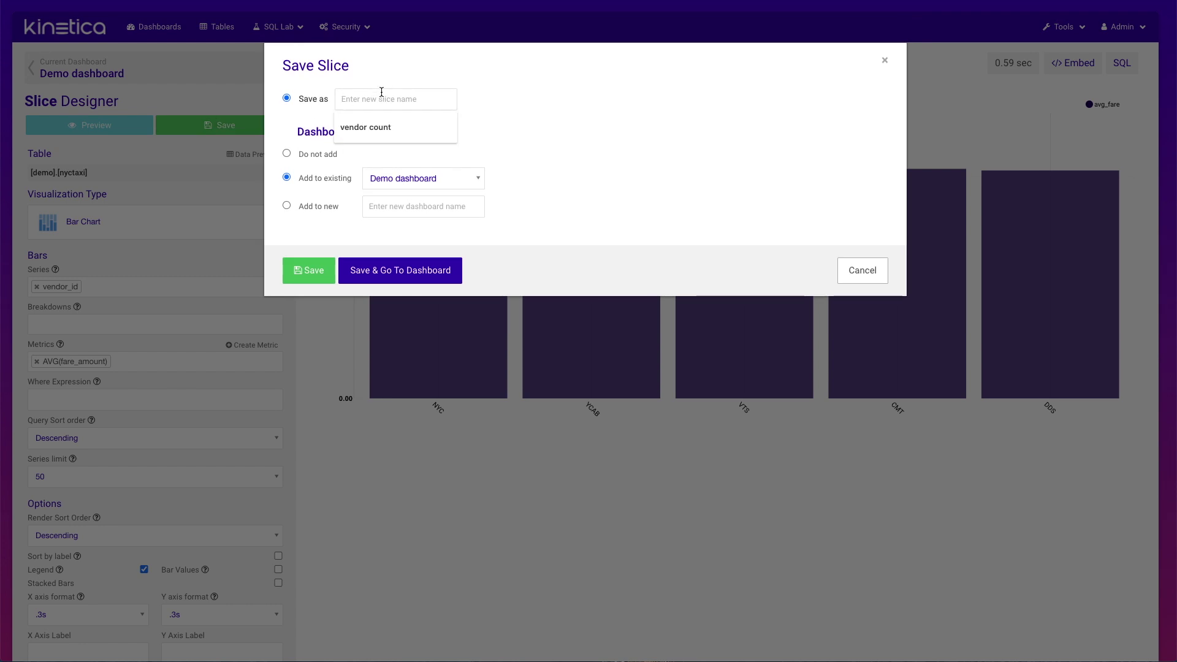
type("avg fare")
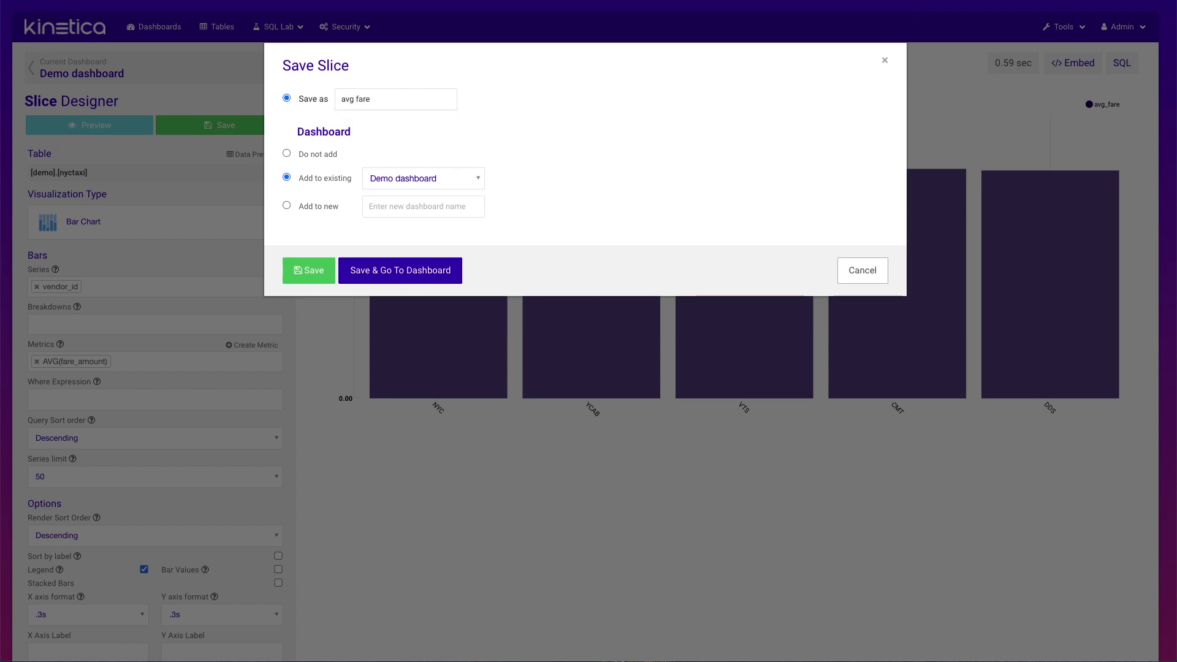
left_click(388, 272)
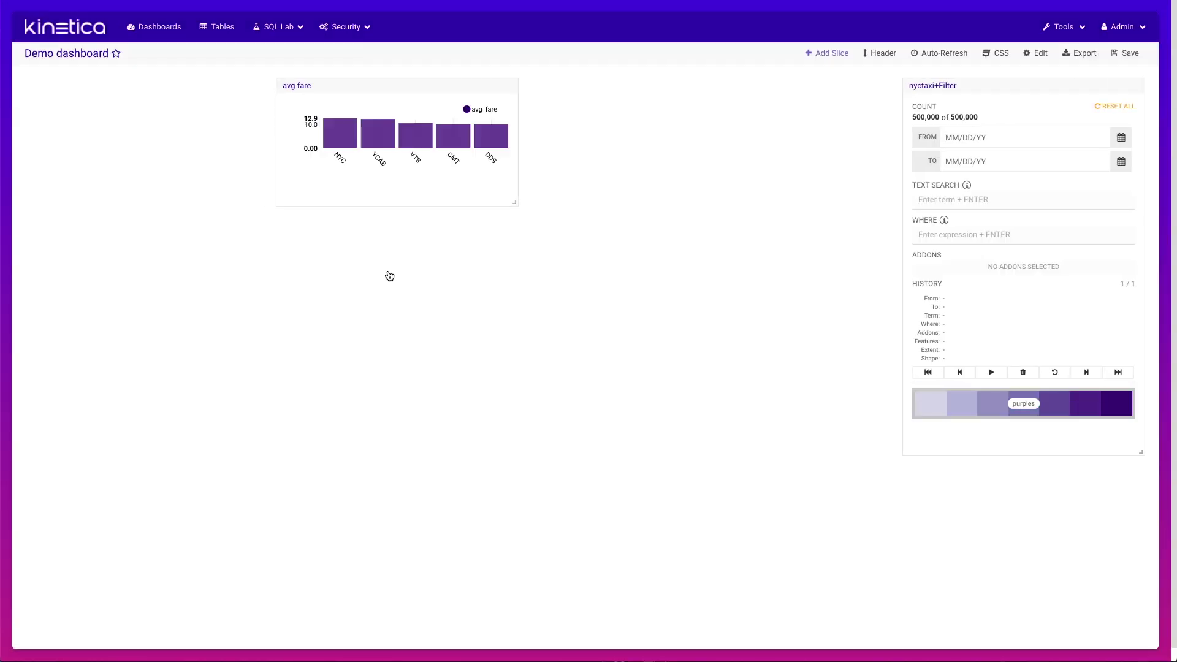
Move the avg fare chart to the dashboard's upper-left corner and enlarge it
left_click_drag(366, 89, 116, 91)
left_click_drag(262, 205, 336, 258)
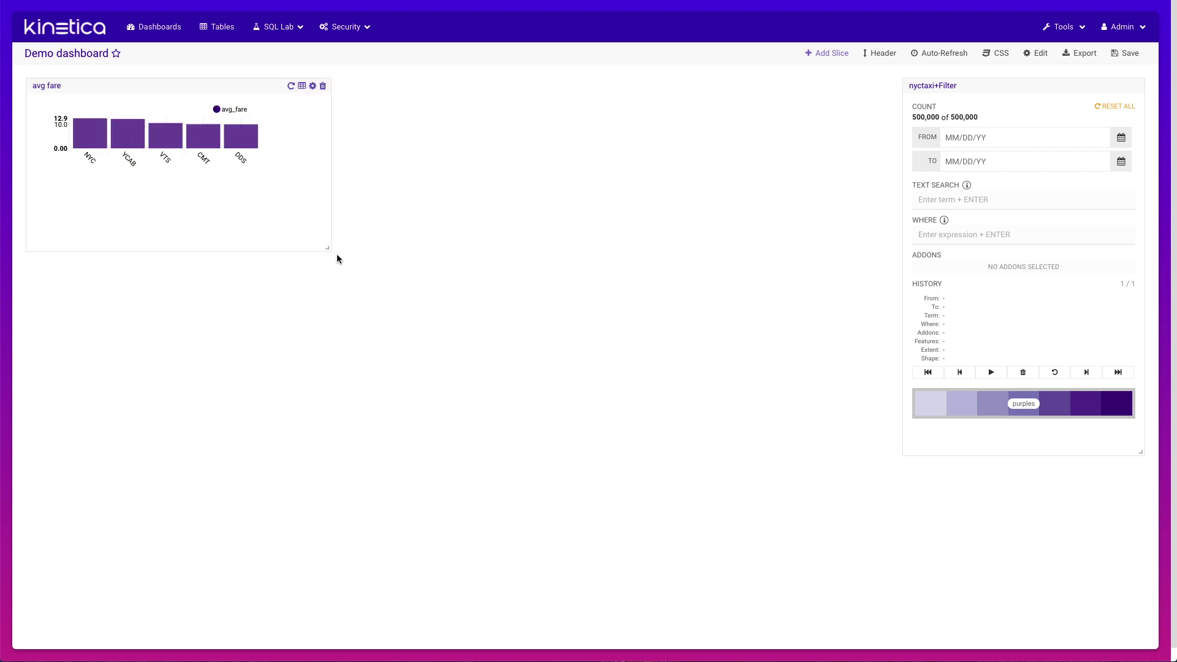
Add another slice to Demo dashboard with Map as its visualization type
left_click(842, 57)
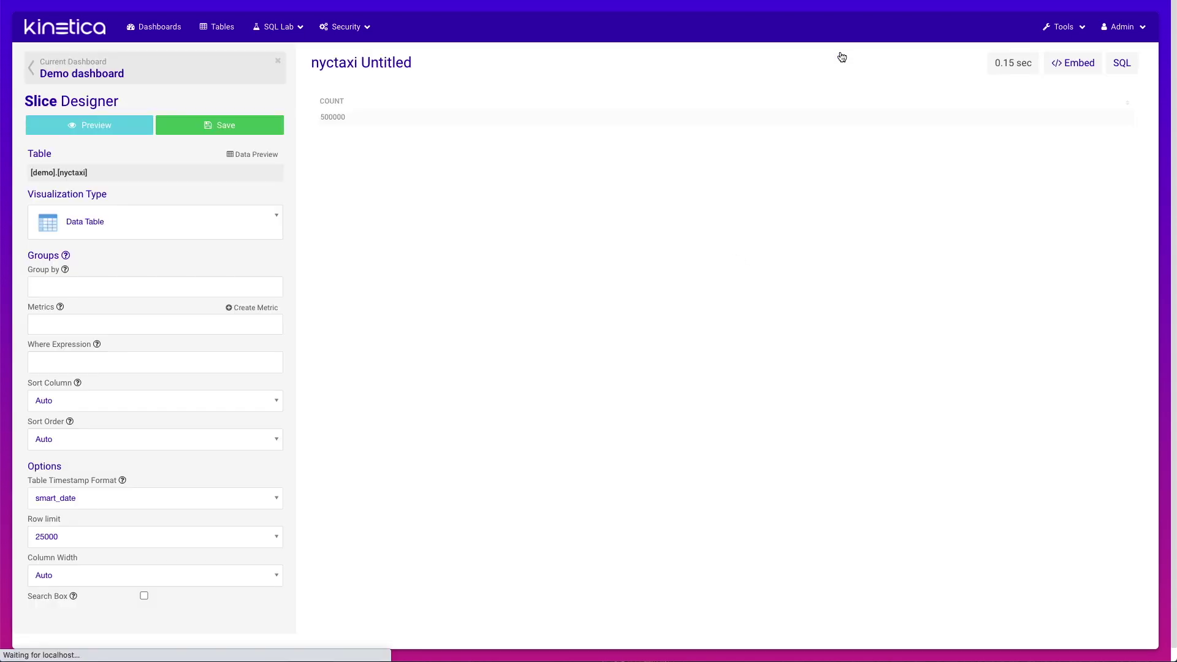
left_click(122, 221)
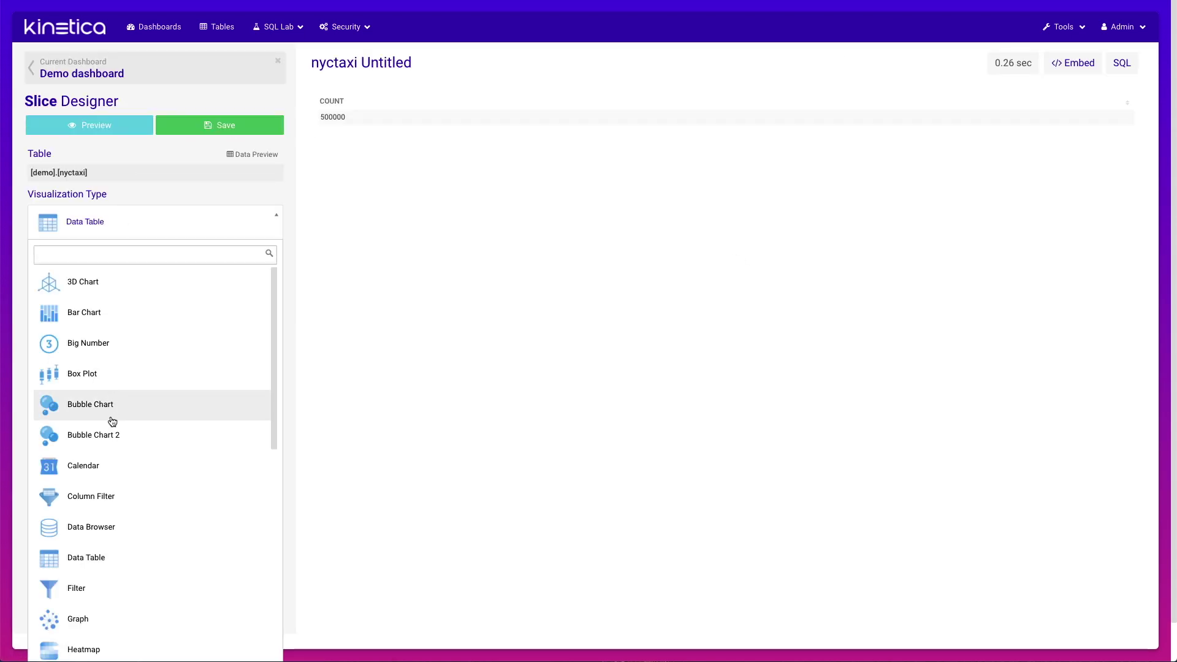
scroll(117, 416, "down", 5)
left_click(68, 554)
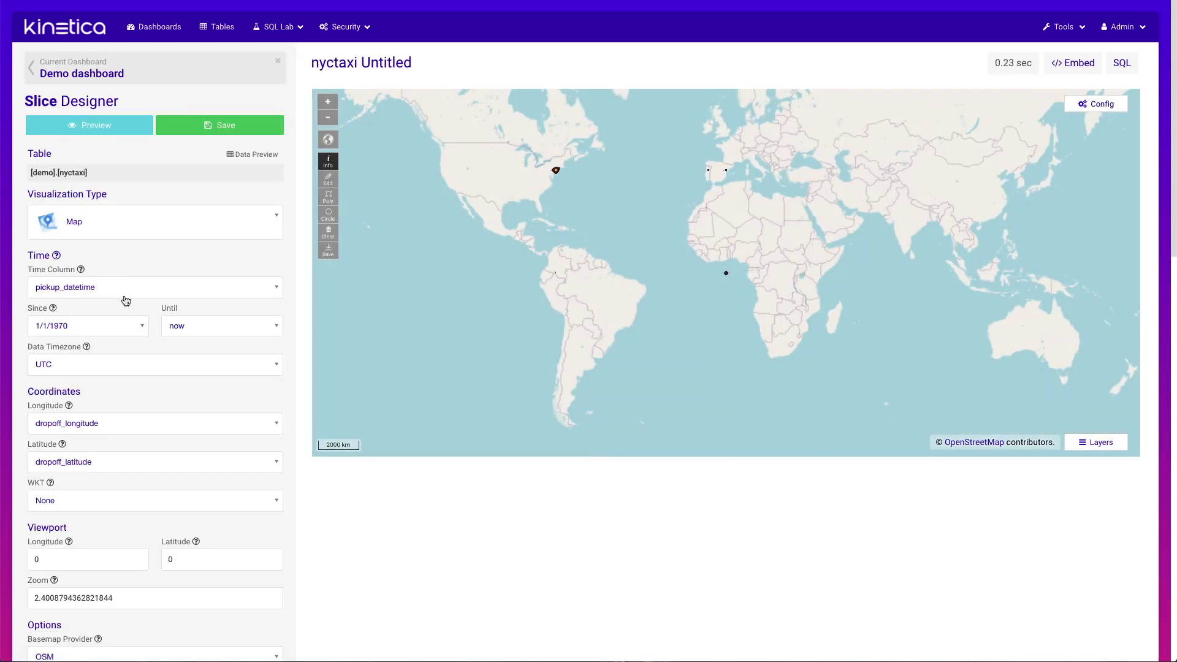
Set the map's longitude to pickup_longitude and its latitude to pickup_latitude
scroll(126, 306, "down", 1)
left_click(138, 366)
scroll(151, 462, "down", 3)
scroll(153, 462, "down", 1)
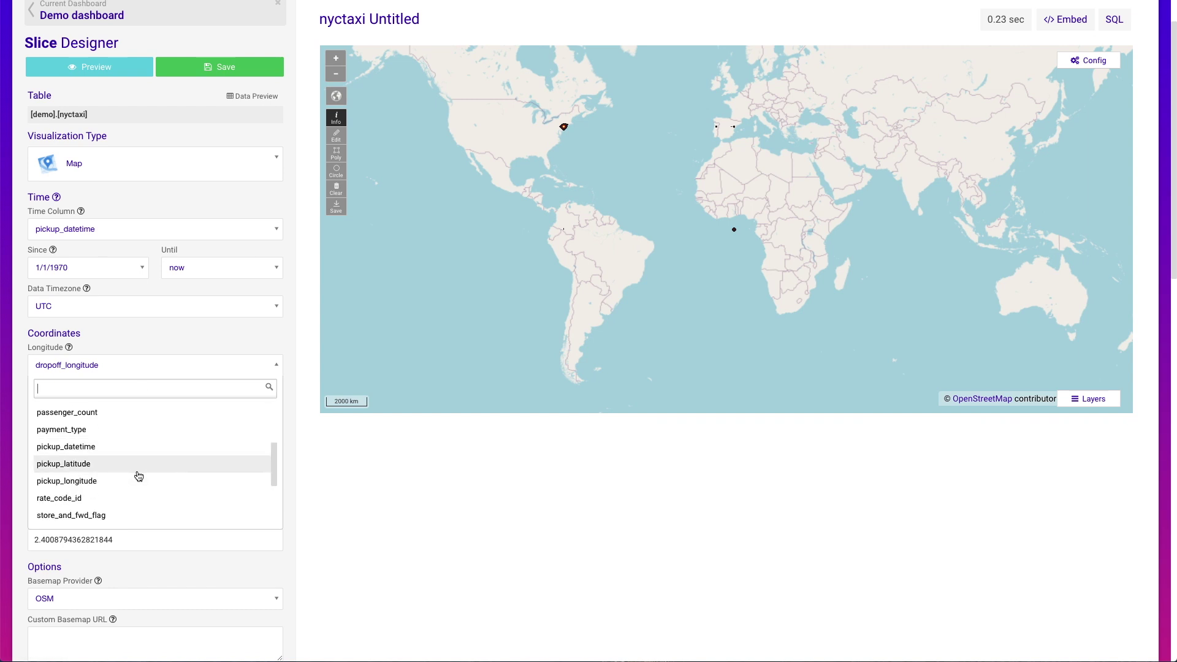
left_click(137, 480)
left_click(126, 404)
scroll(114, 535, "down", 4)
scroll(110, 499, "up", 1)
left_click(107, 462)
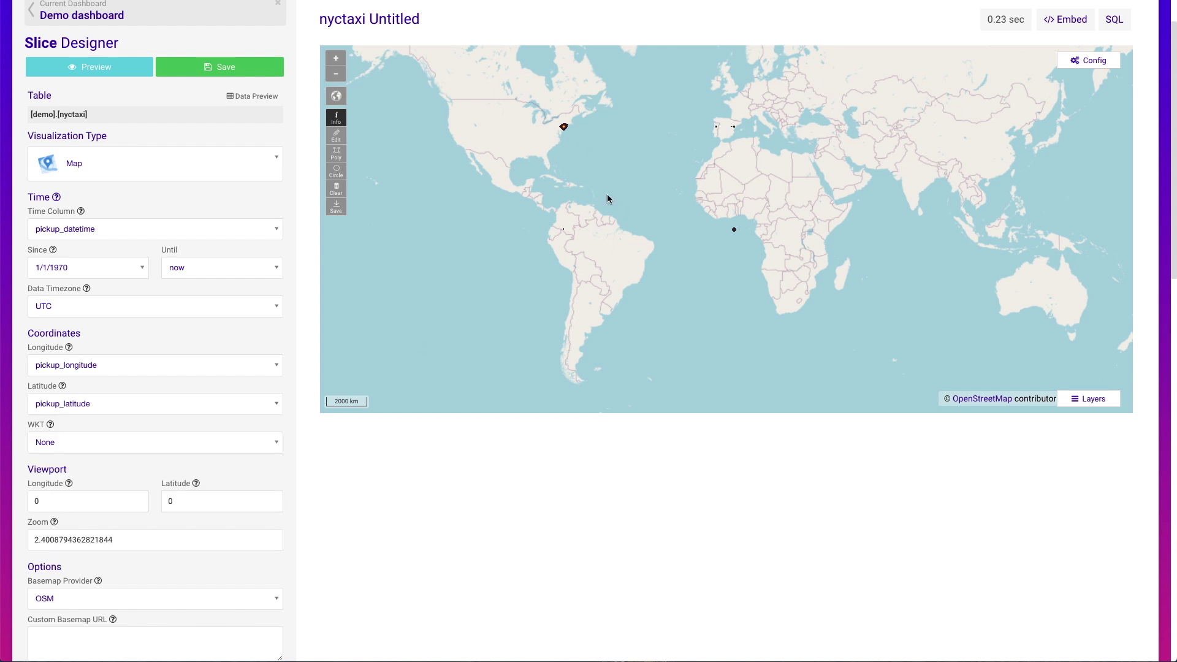
Set the map's viewport to the New York City area at a zoom of about 11
scroll(562, 126, "up", 2)
scroll(561, 127, "up", 6)
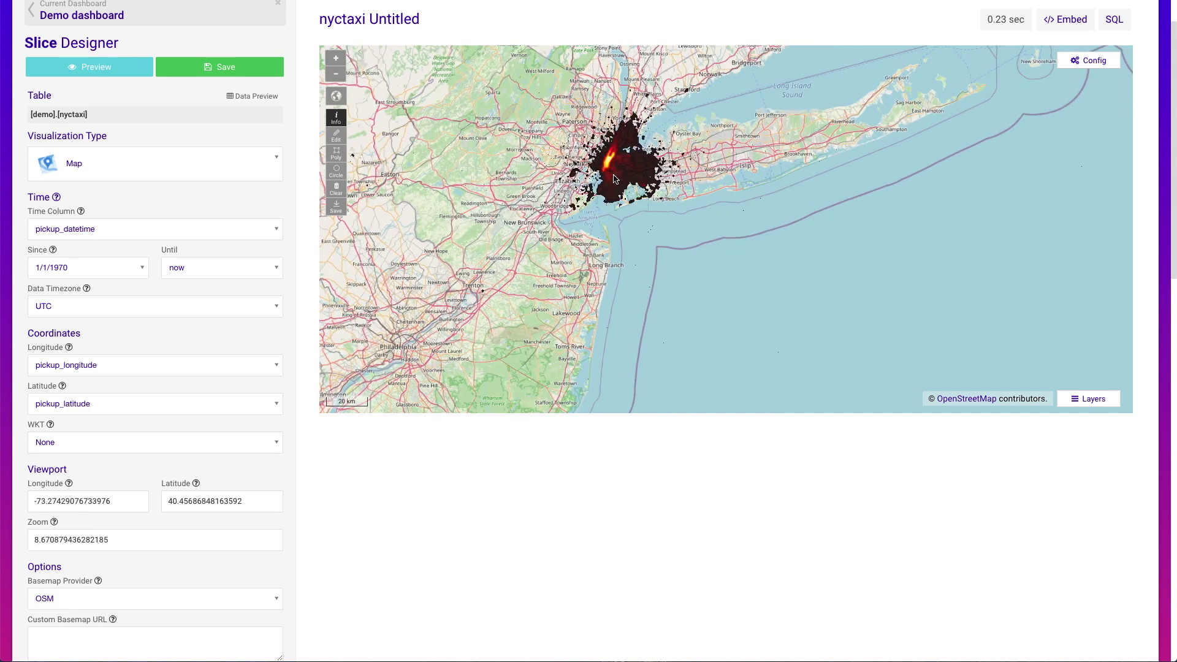
scroll(615, 178, "up", 4)
scroll(610, 248, "up", 2)
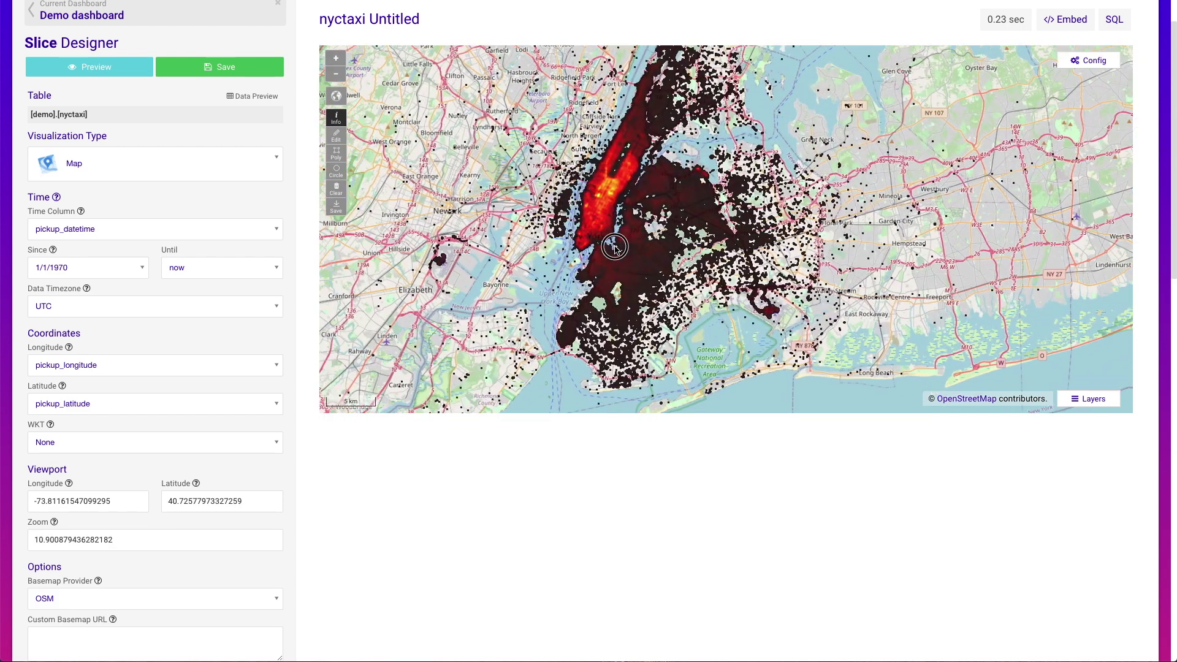
Save the map slice as "Pickups" in the existing Demo dashboard and go to that dashboard
left_click(221, 66)
left_click(440, 97)
type("Pickups")
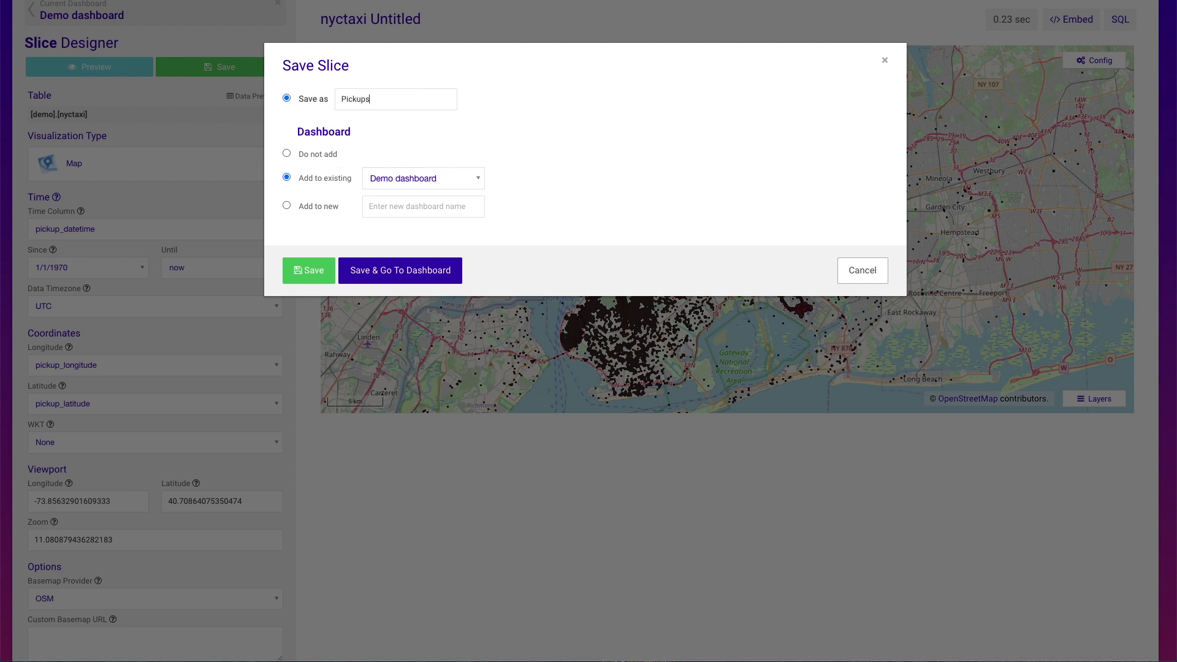
left_click(376, 279)
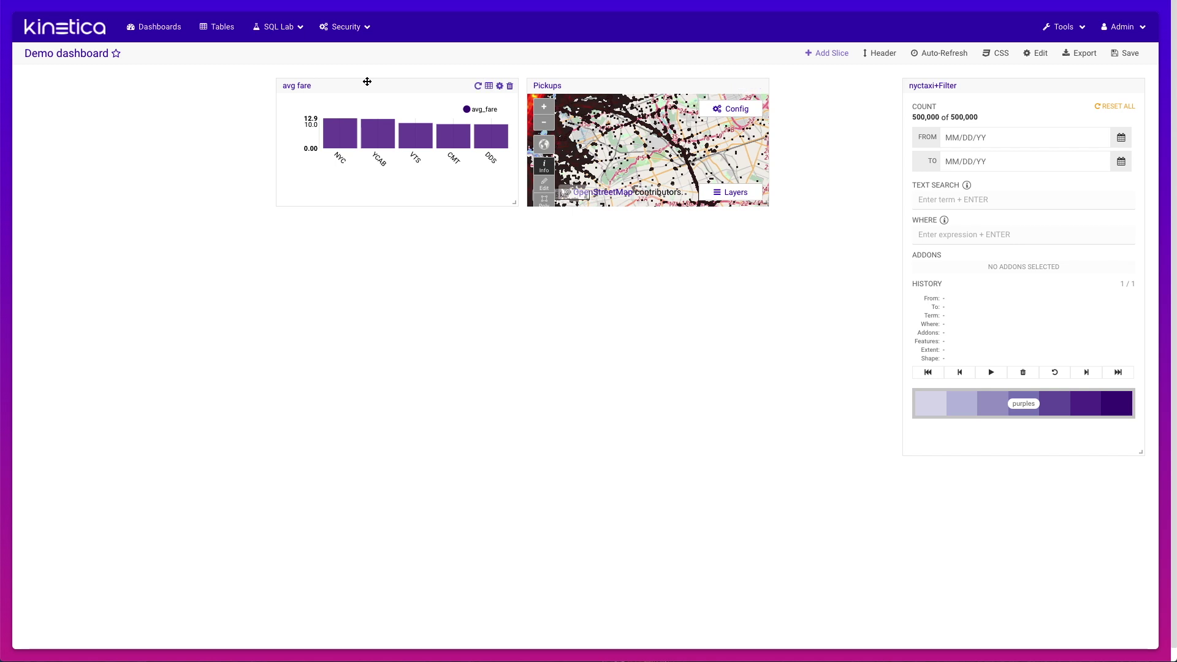
Arrange the avg fare chart and the Pickups map side by side beside the filter, enlarge both, and save the dashboard
left_click_drag(367, 84, 113, 79)
left_click_drag(263, 202, 347, 284)
left_click_drag(607, 86, 418, 86)
left_click_drag(581, 204, 893, 387)
left_click(1128, 53)
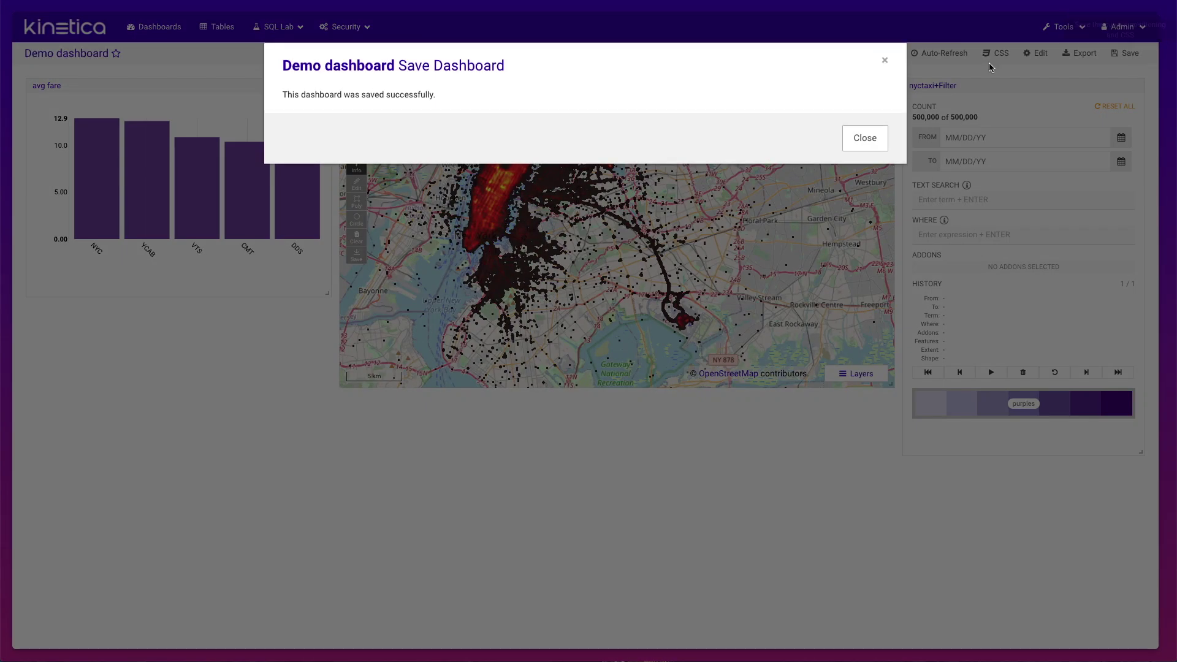
left_click(851, 150)
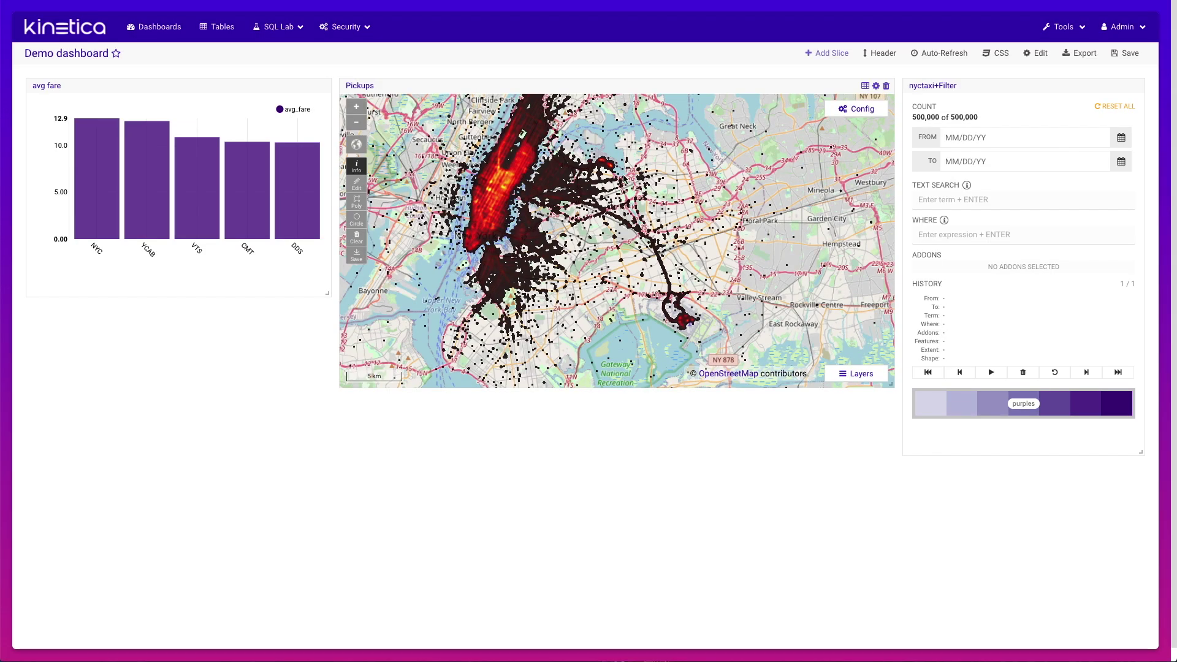
Examine the nyctaxi table's details, its column list and its SQL metrics
left_click(212, 28)
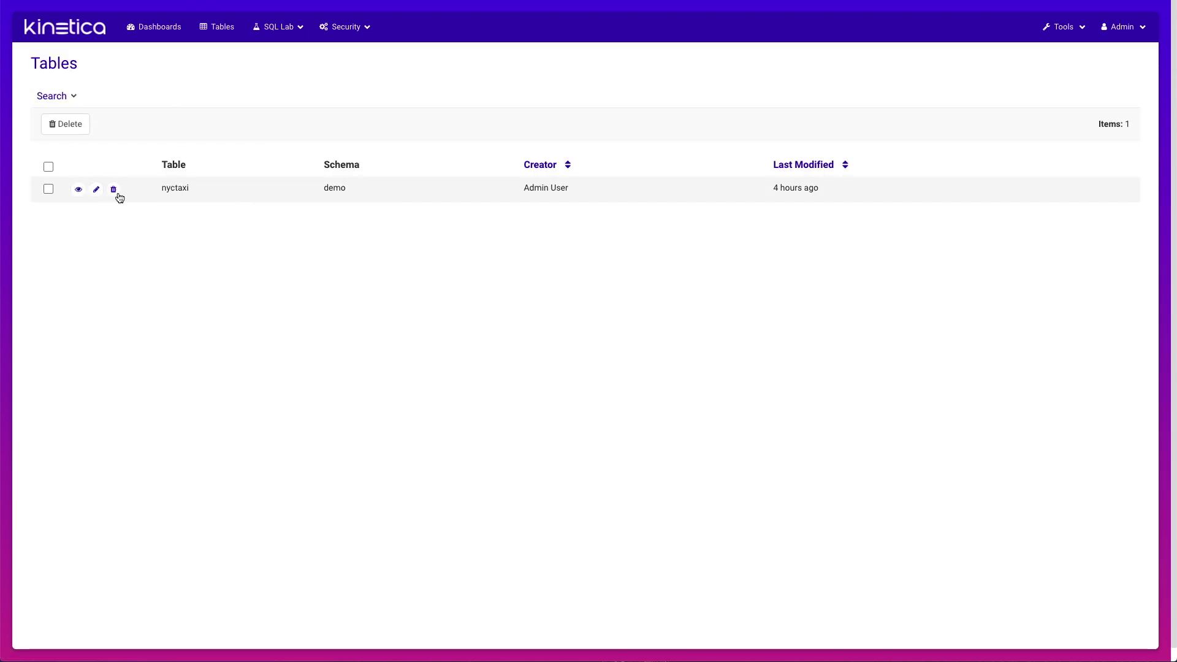
left_click(77, 190)
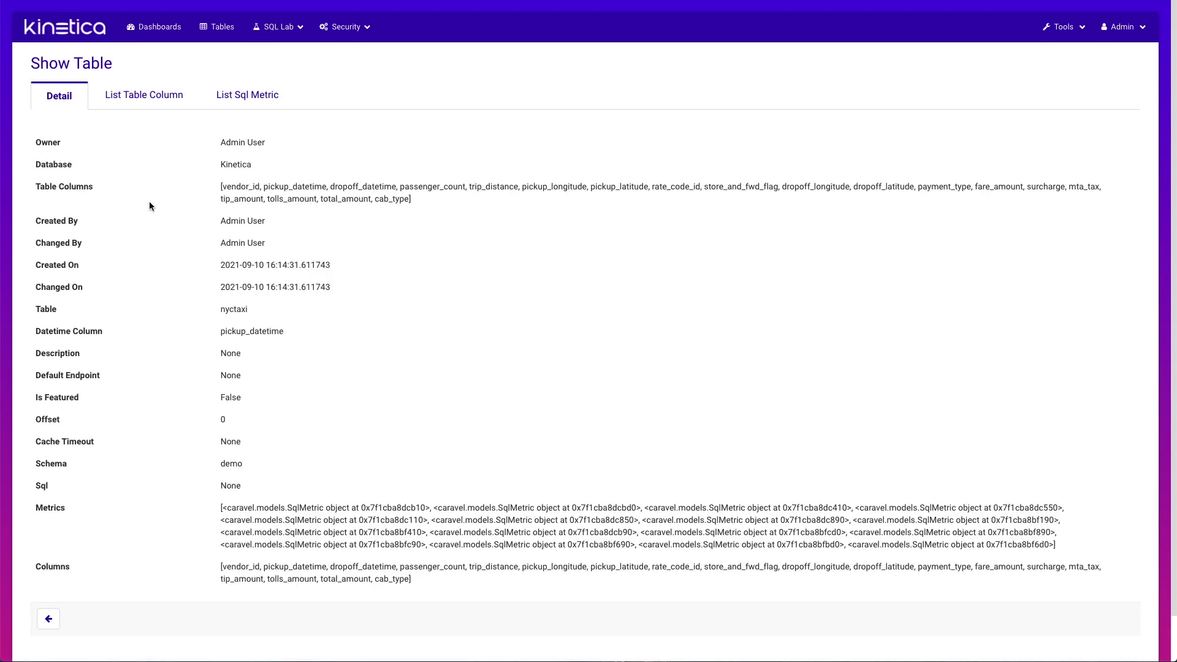
scroll(149, 203, "down", 1)
left_click(157, 74)
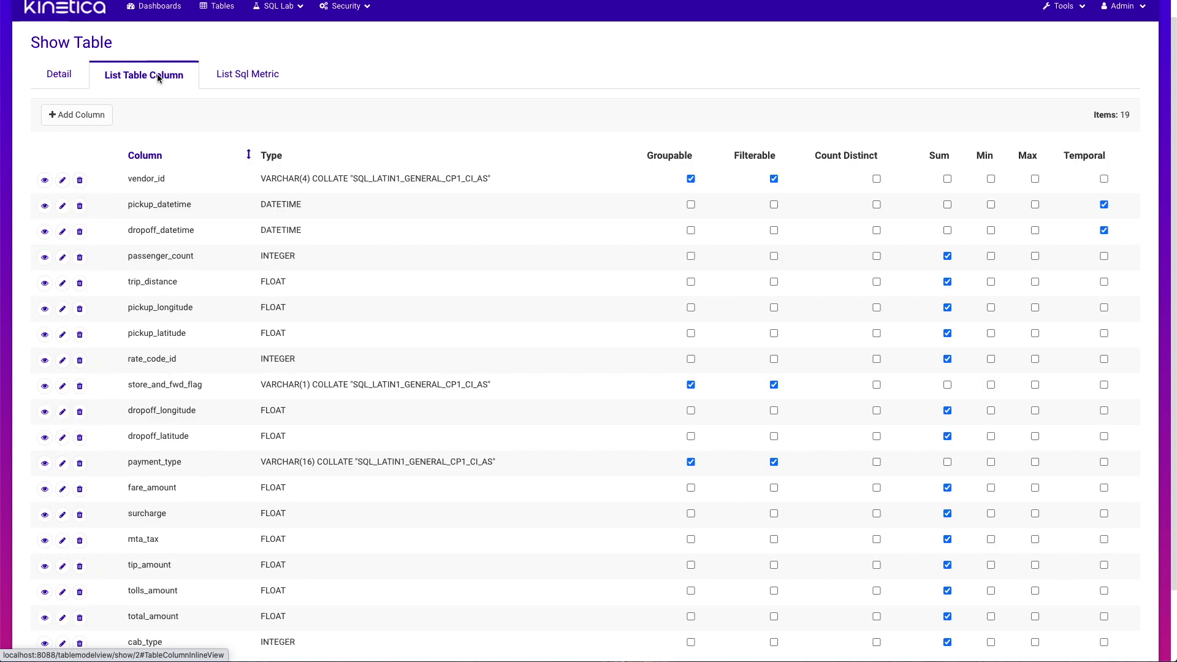
left_click(215, 80)
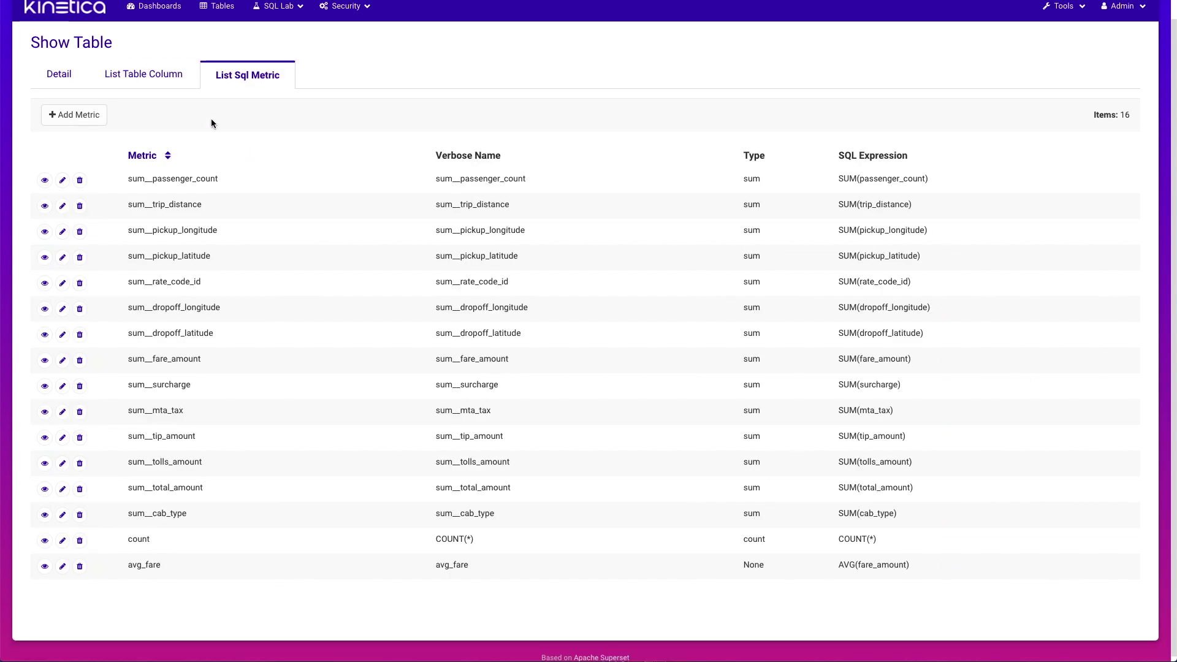
scroll(210, 120, "down", 1)
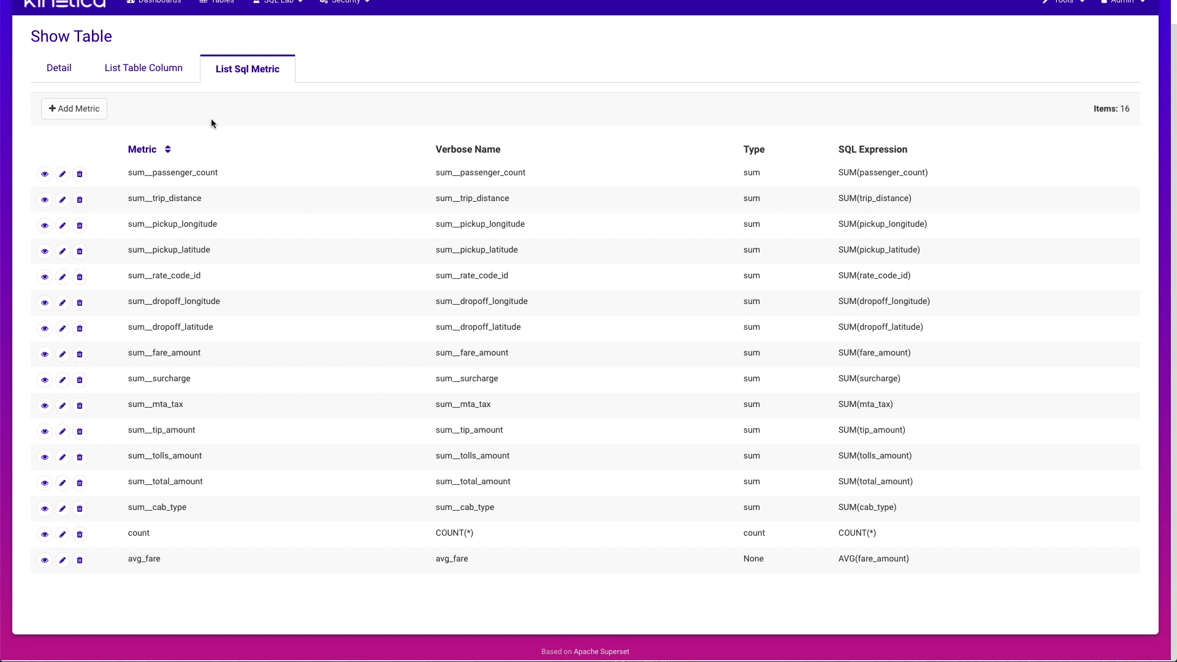
scroll(211, 120, "up", 1)
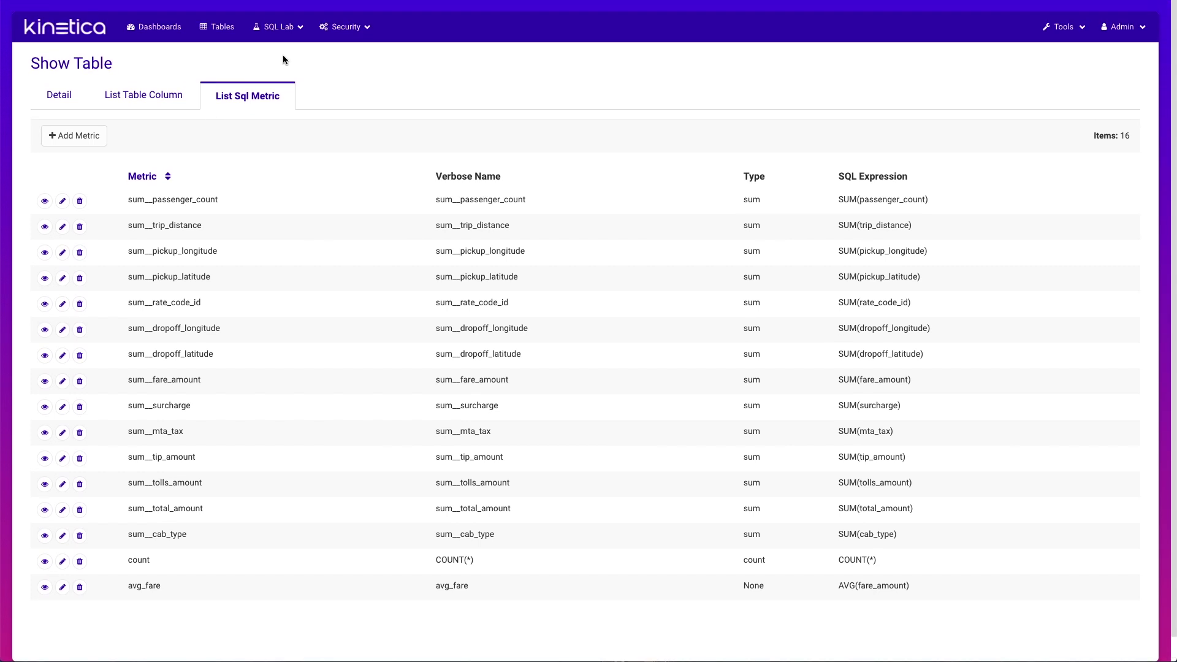
Open the SQL Editor and place the cursor in the query's FROM line
left_click(277, 27)
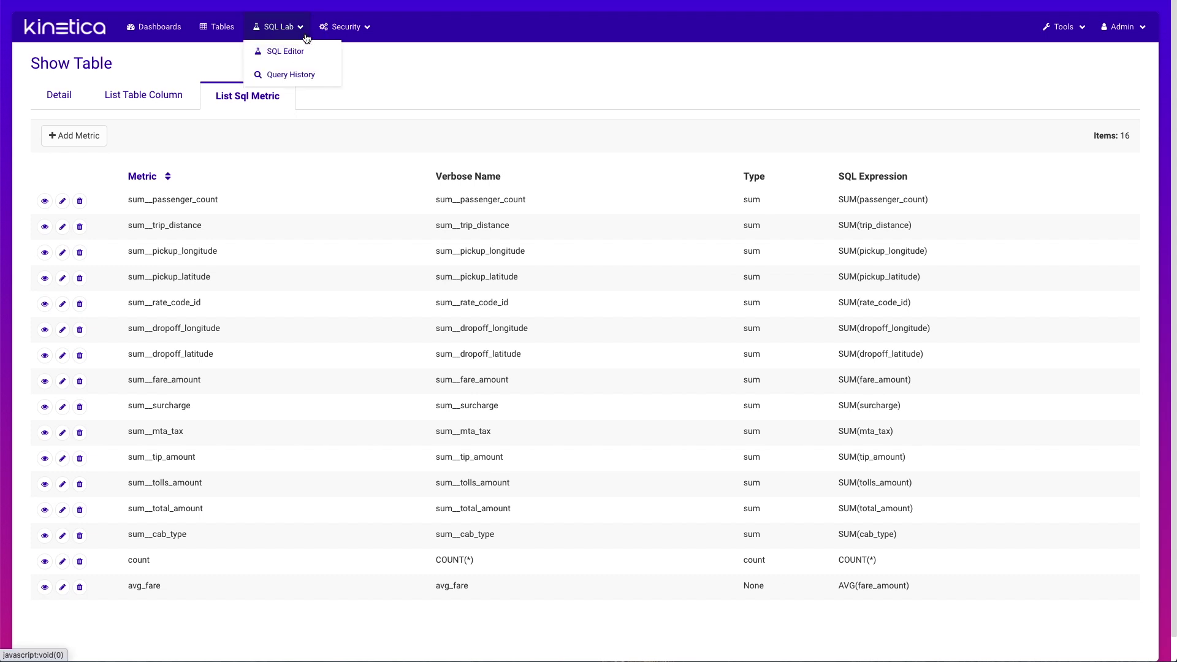
left_click(295, 52)
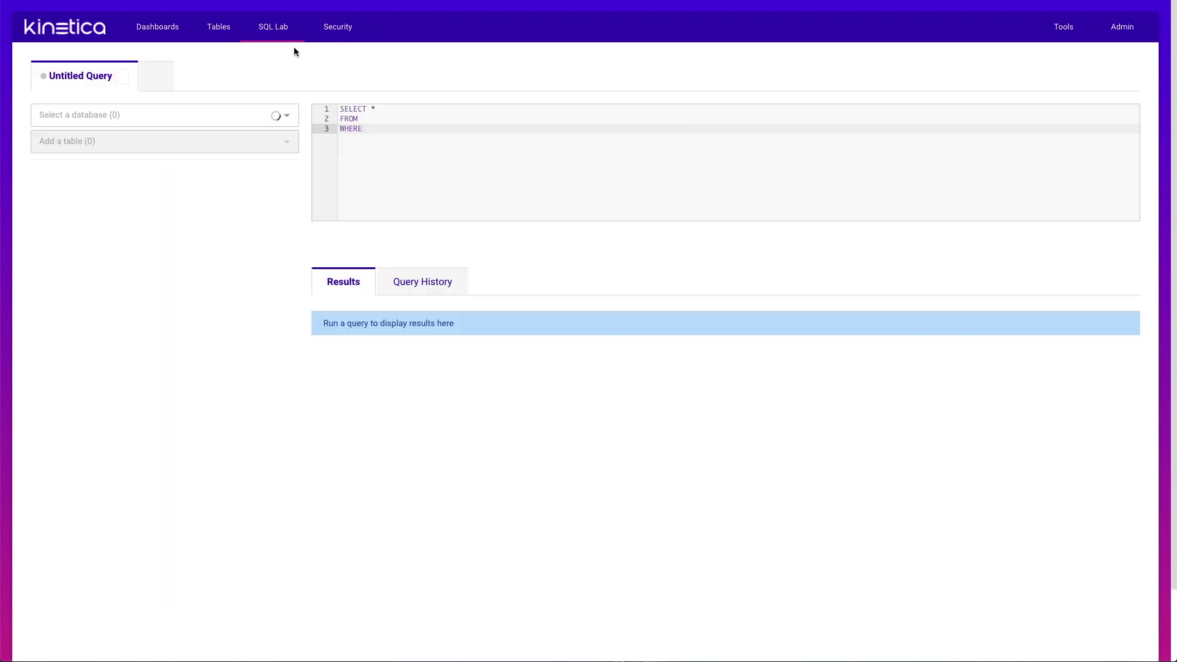
left_click(380, 118)
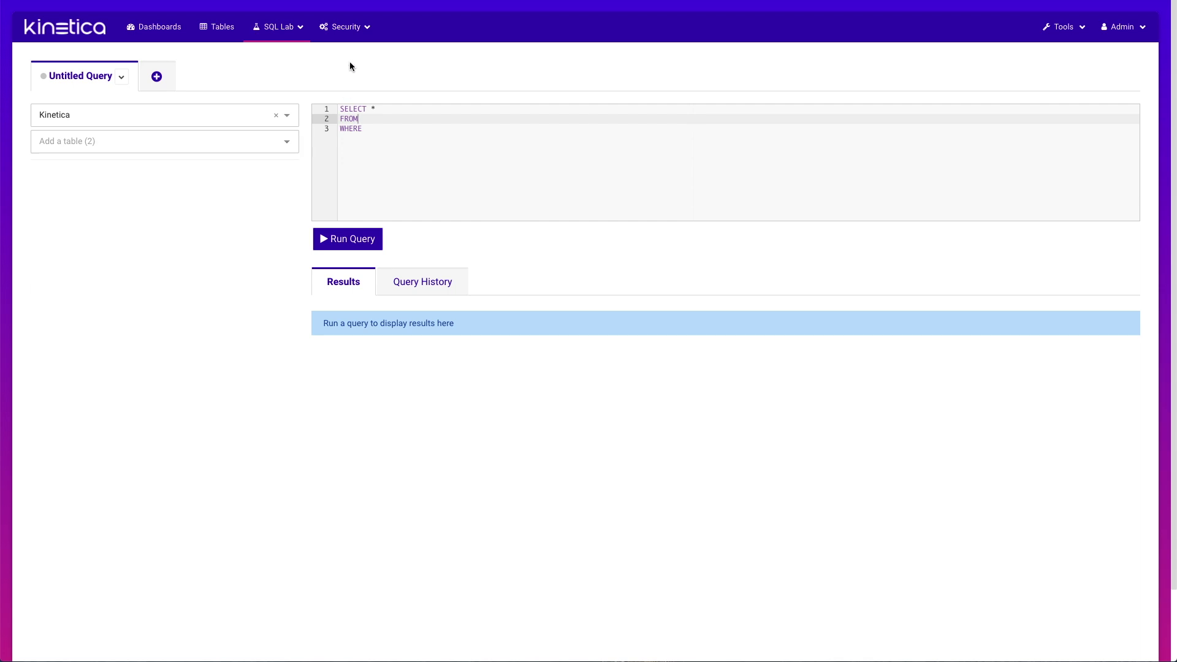
View the list of users and the list of roles with their permissions
left_click(347, 27)
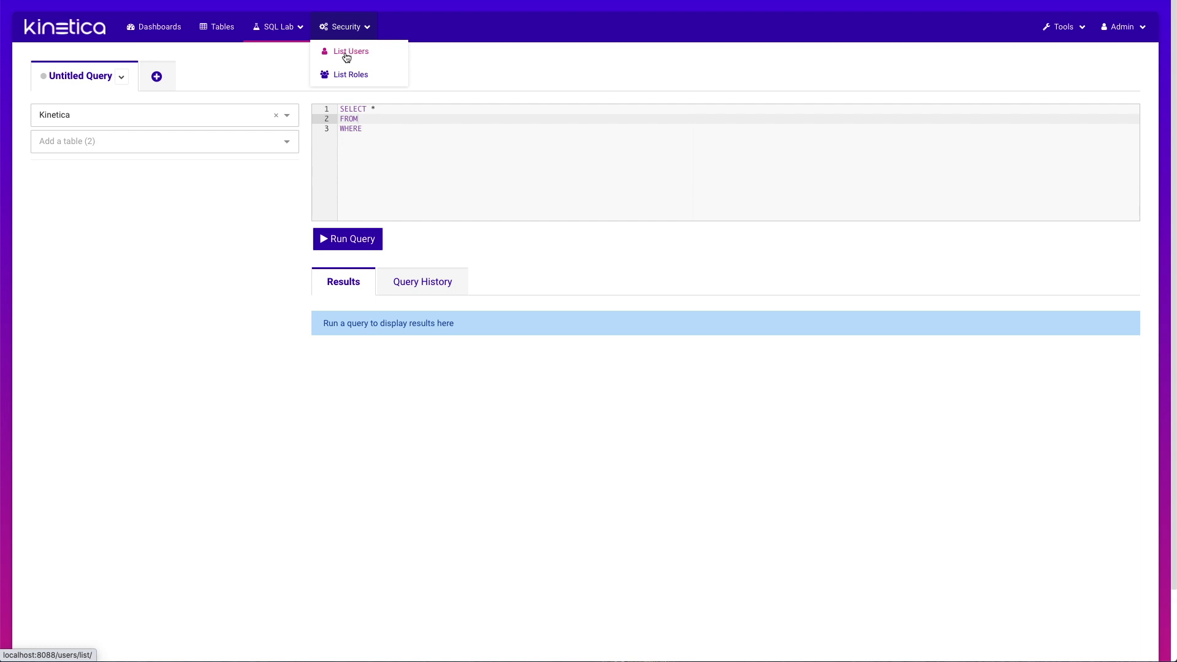
left_click(346, 55)
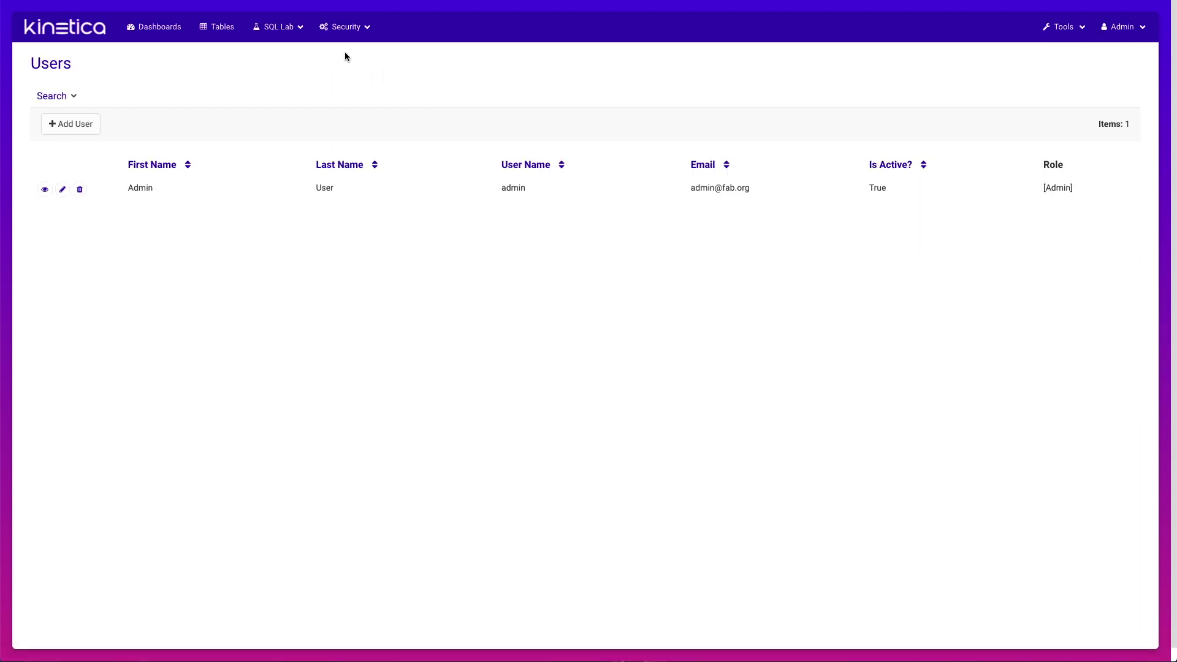
left_click(355, 36)
left_click(348, 76)
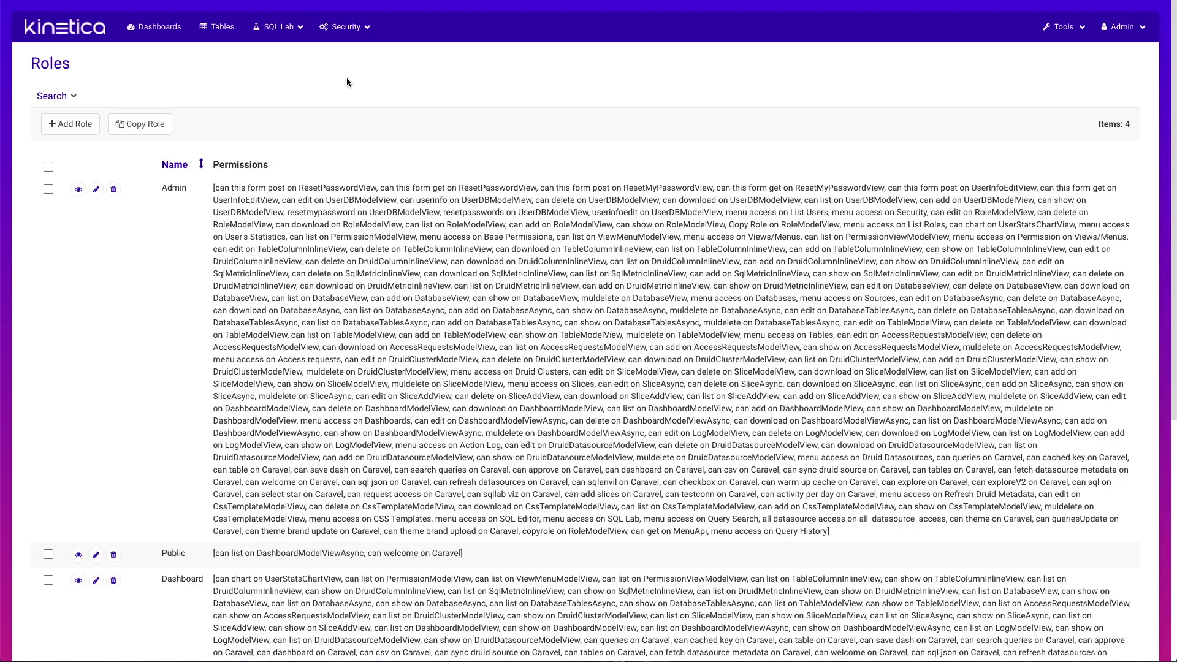